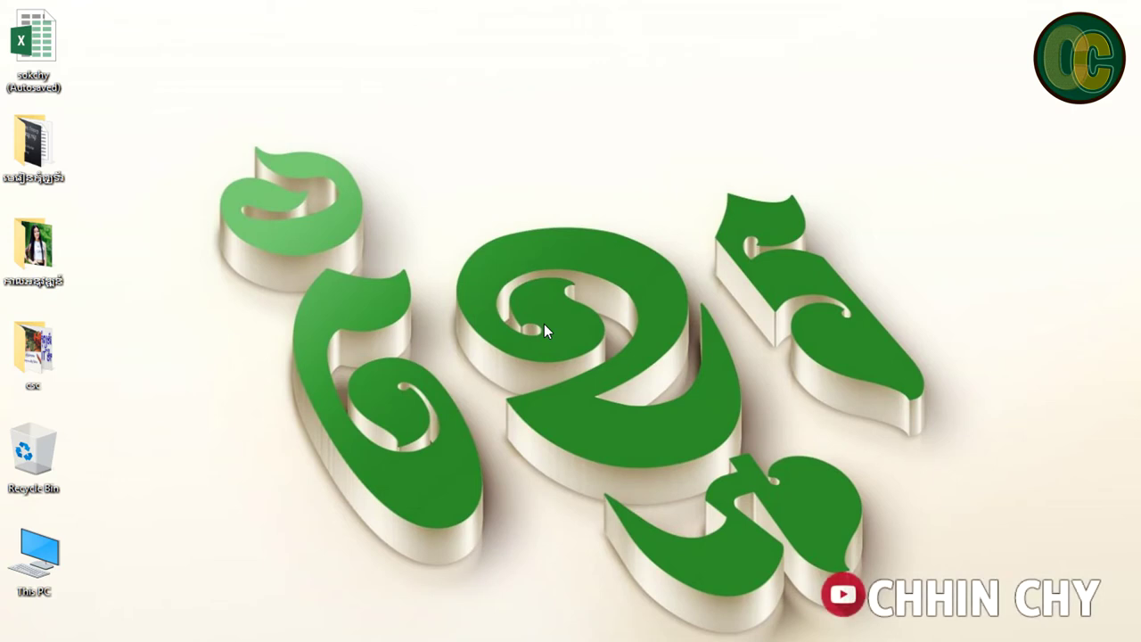
- Refresh the desktop several times from its right-click menu
right_click(531, 27)
left_click(567, 76)
right_click(427, 56)
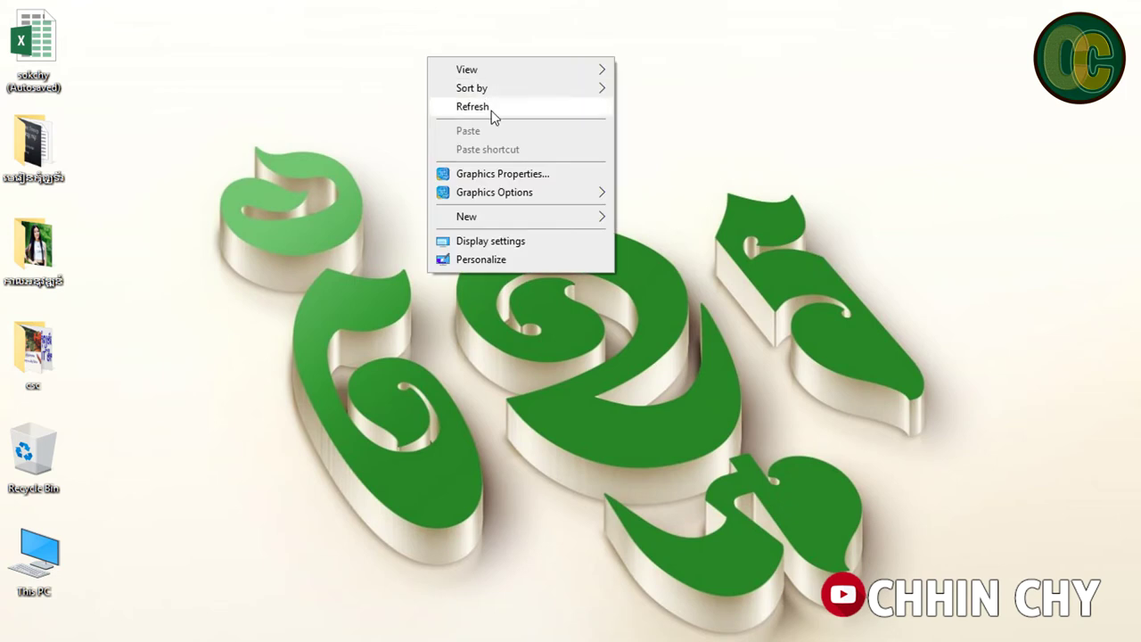
left_click(498, 109)
right_click(498, 112)
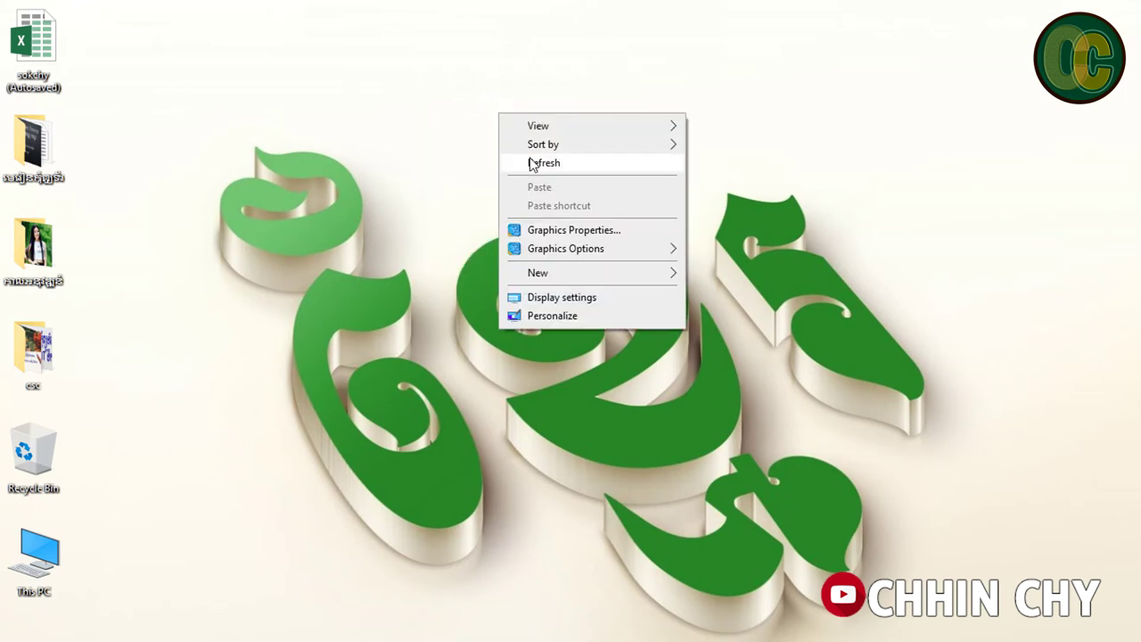
left_click(532, 163)
right_click(477, 106)
left_click(532, 160)
right_click(432, 134)
left_click(478, 182)
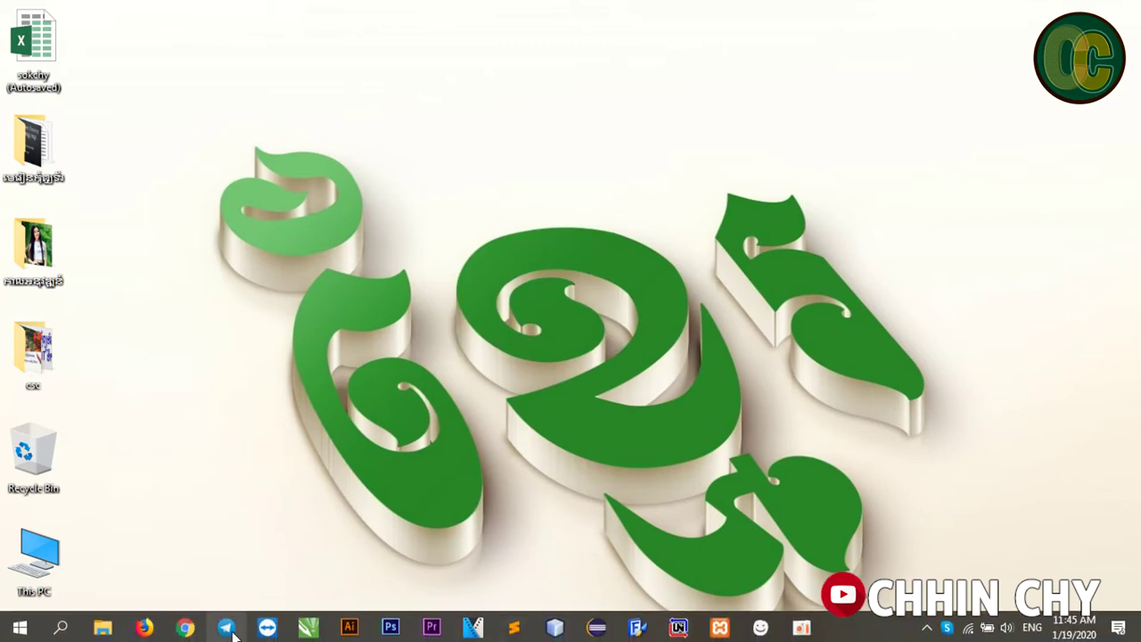
- Launch Photoshop and bring up the healing and retouching tools flyout
left_click(394, 626)
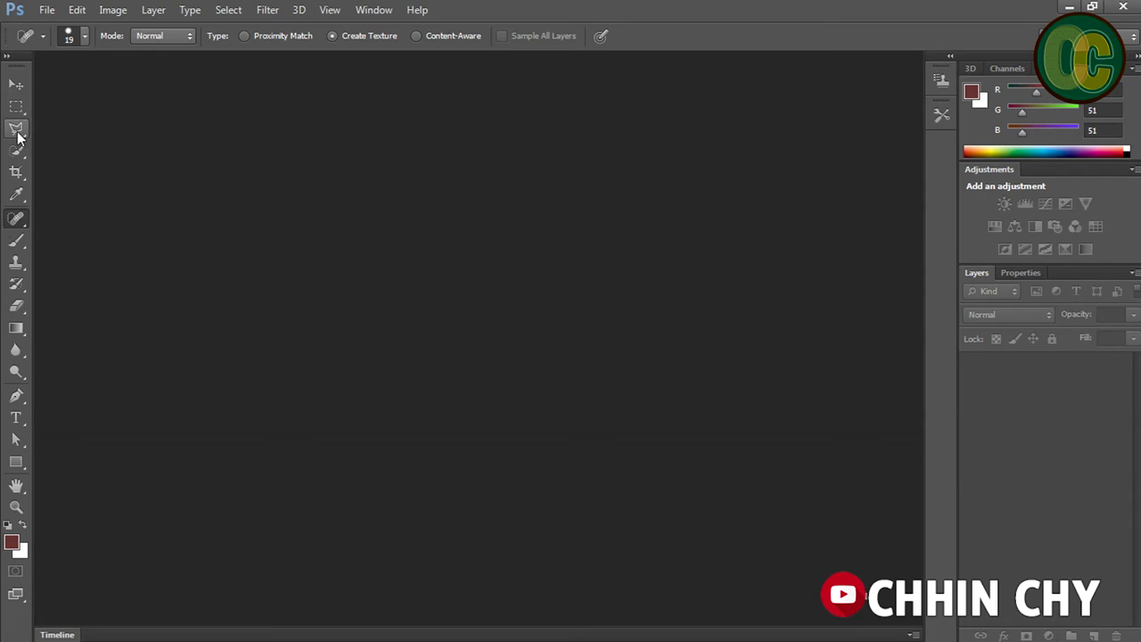
right_click(23, 221)
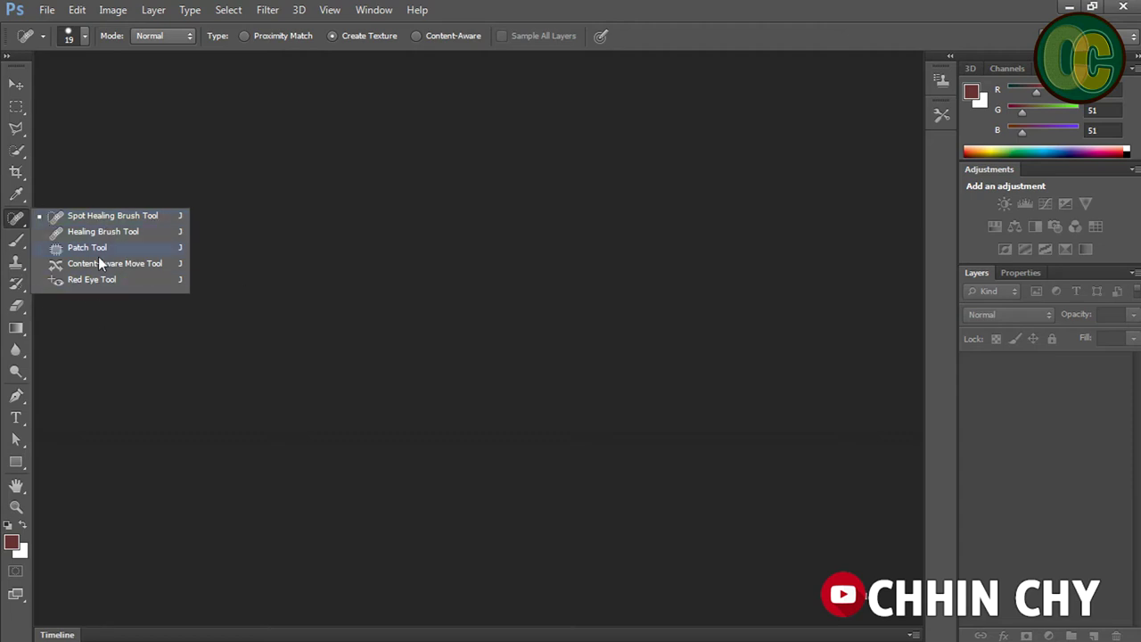
left_click(16, 107)
left_click(14, 221)
- Make the Spot Healing Brush the active tool and bring up the File menu
key("Escape")
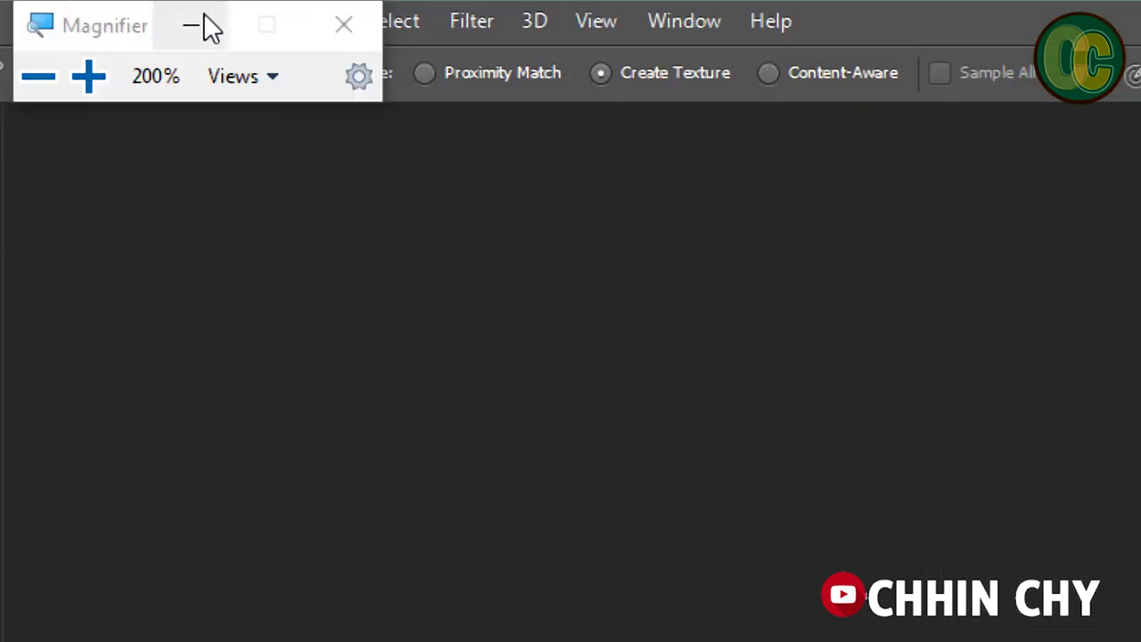
left_click(188, 26)
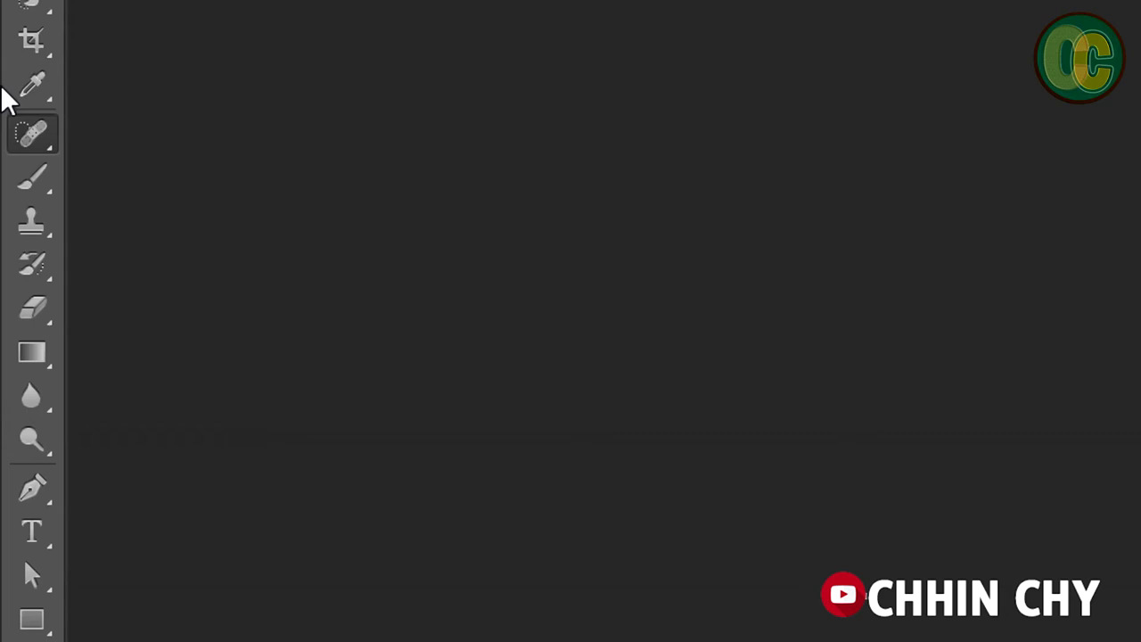
right_click(34, 130)
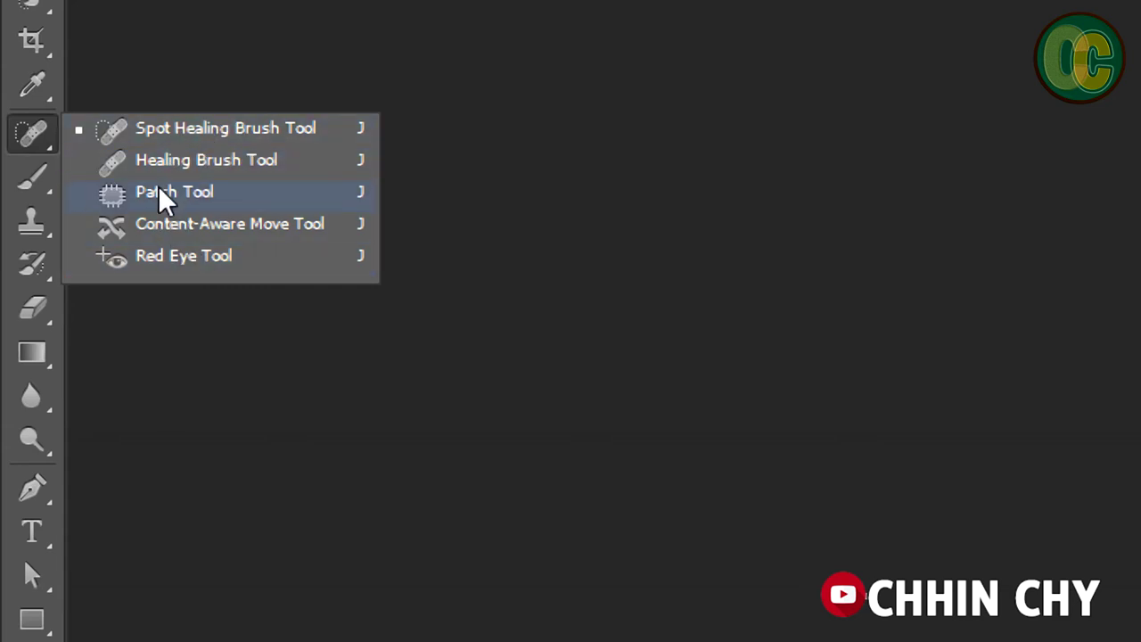
left_click(141, 138)
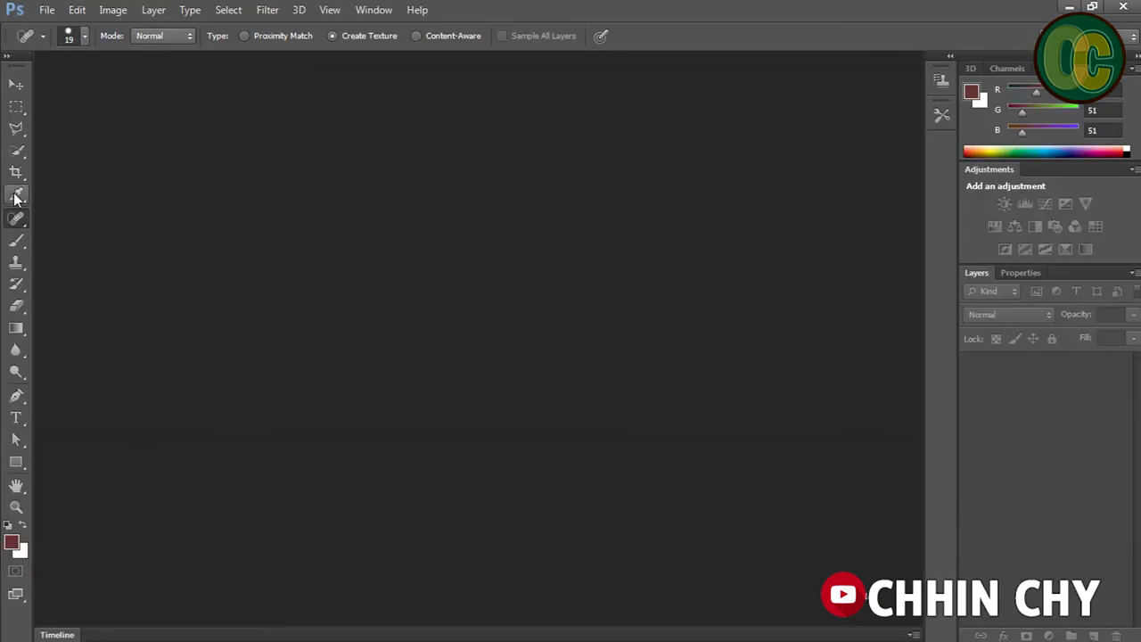
left_click(40, 9)
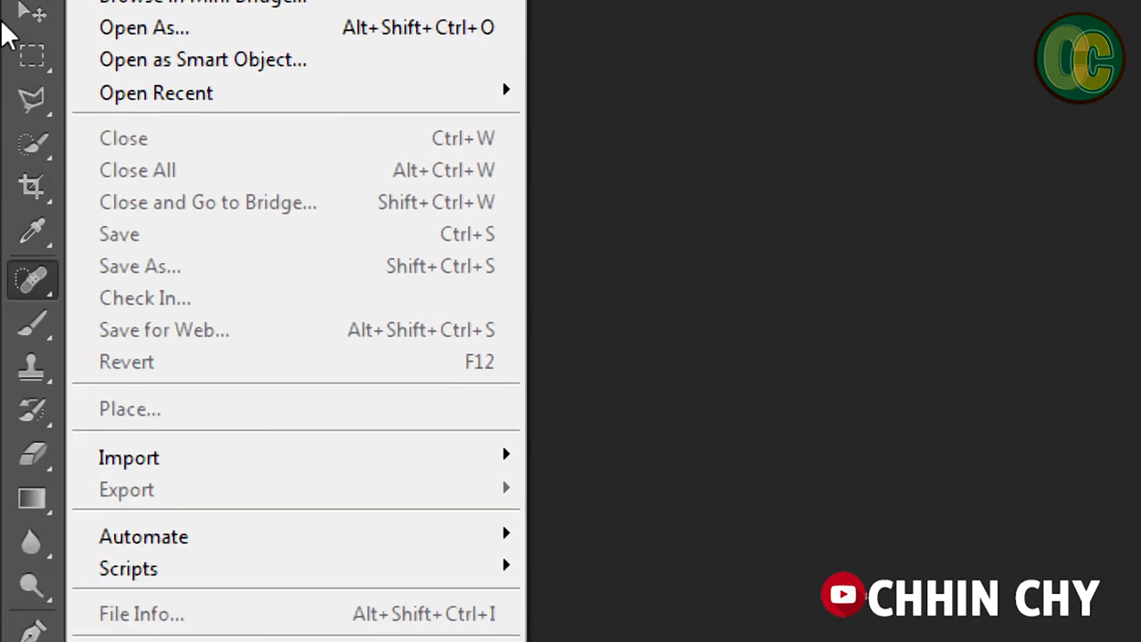
mouse_move(93, 20)
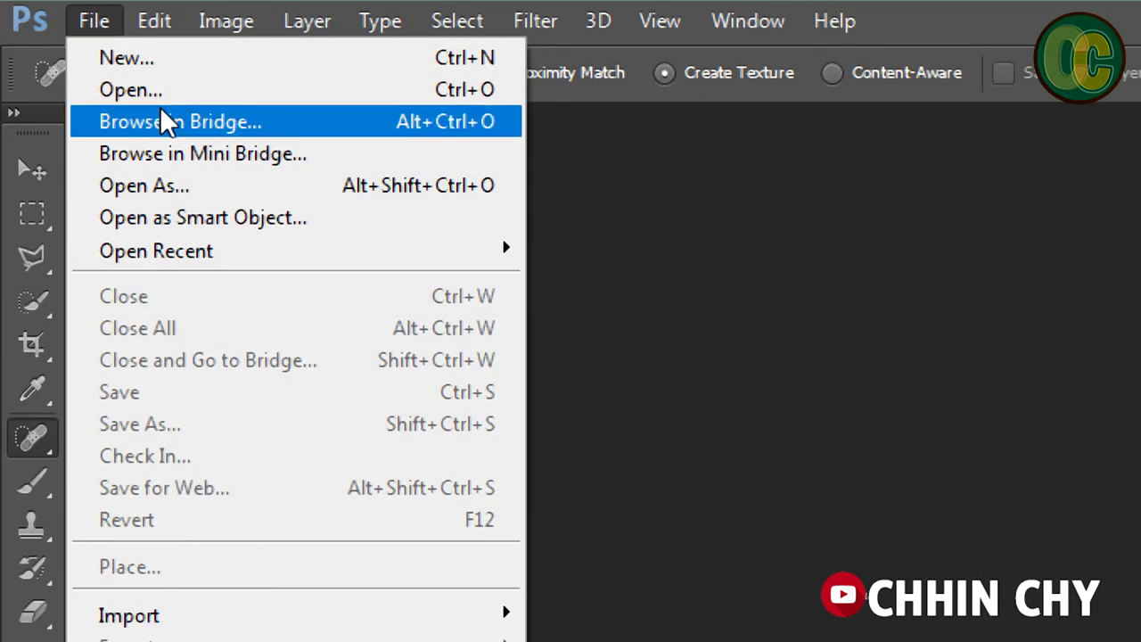
- Open the acne cheek photo and edit.jpg together from Desktop > practice > Lesson1 > lesson1.3
left_click(160, 92)
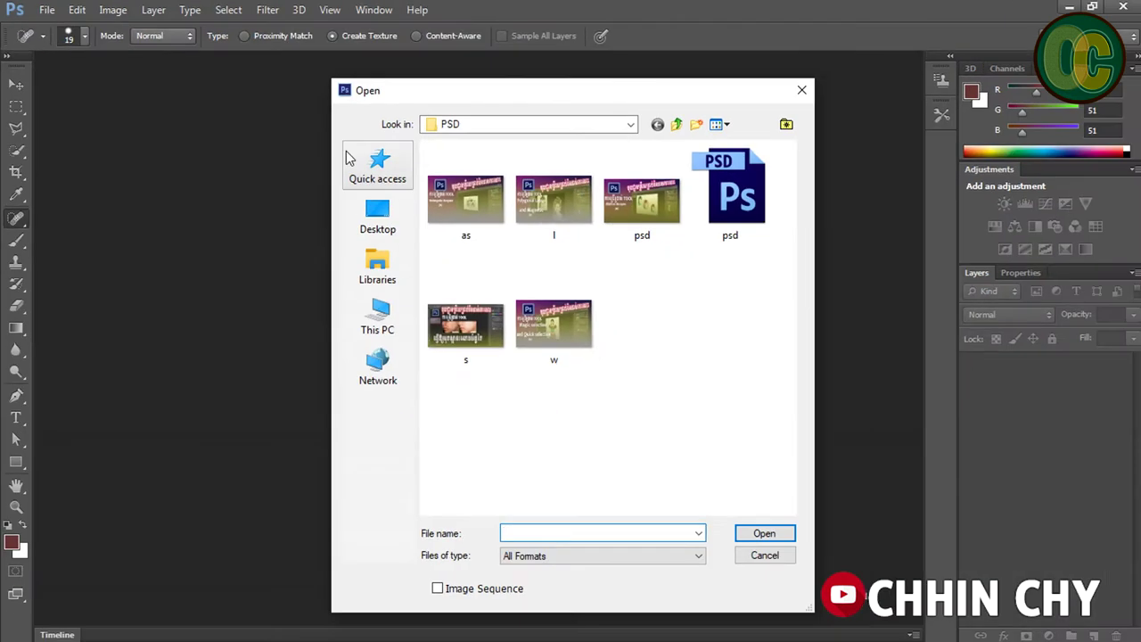
left_click(370, 214)
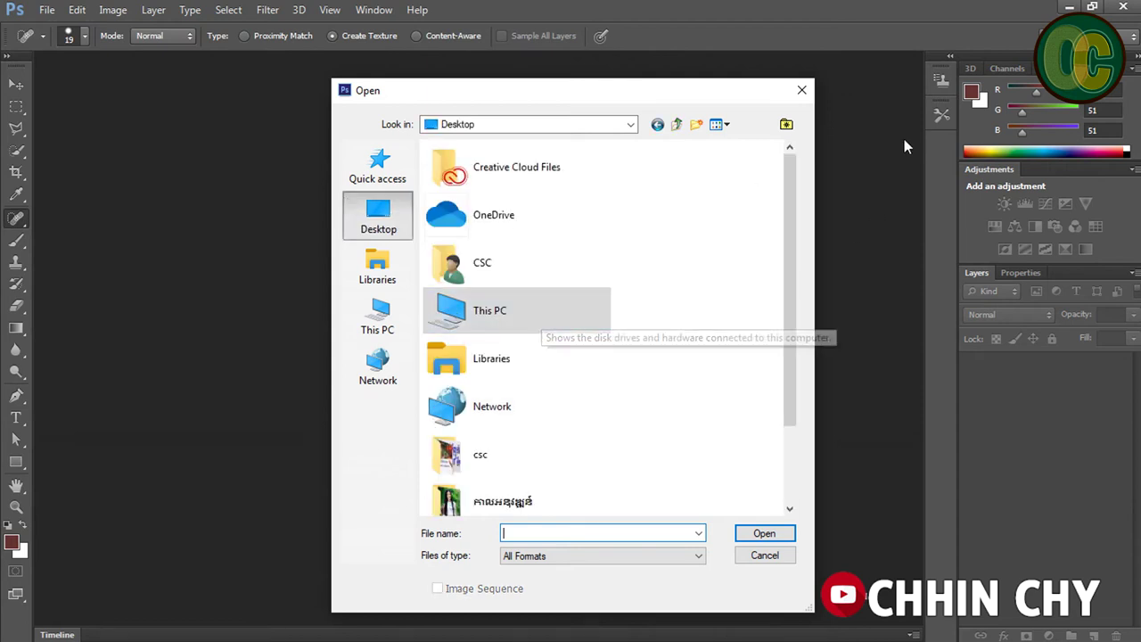
left_click_drag(792, 323, 781, 390)
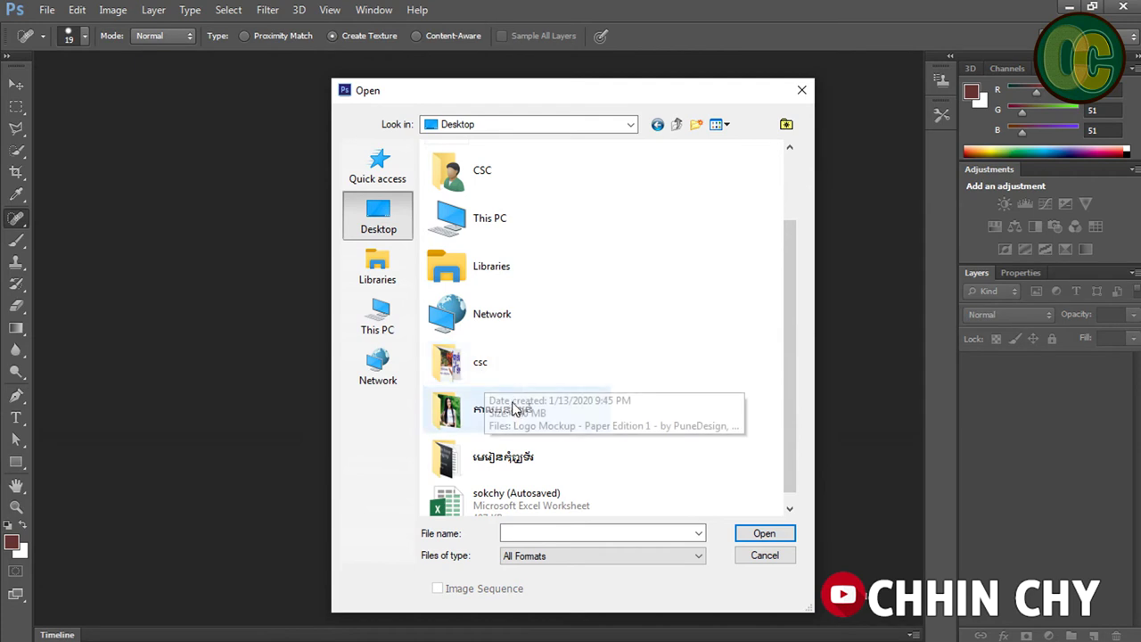
double_click(505, 419)
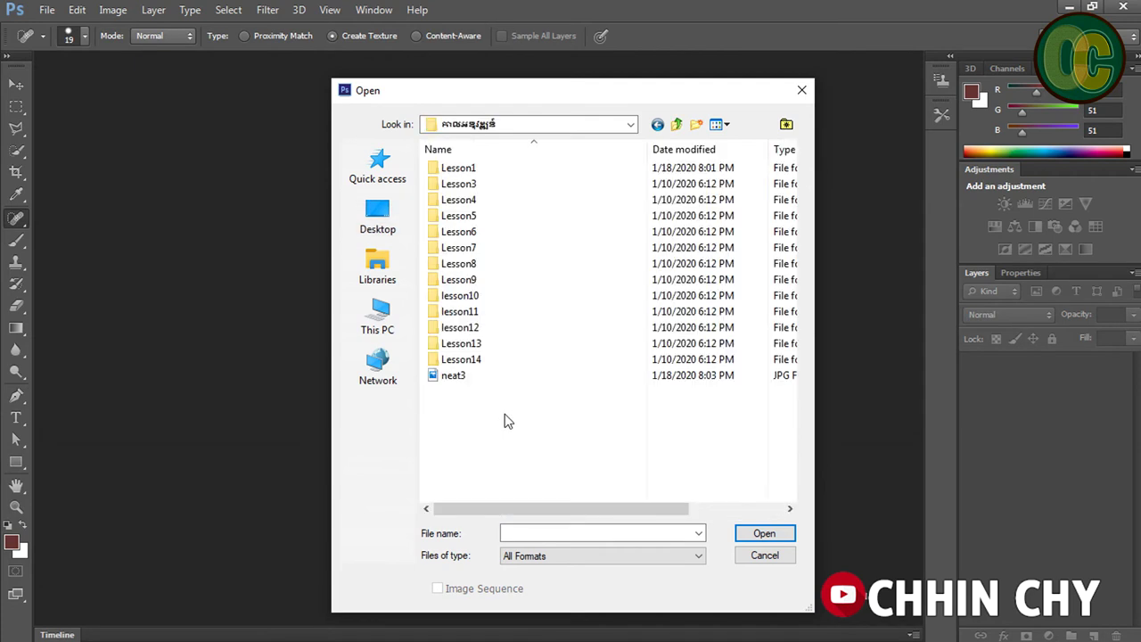
double_click(487, 167)
double_click(543, 214)
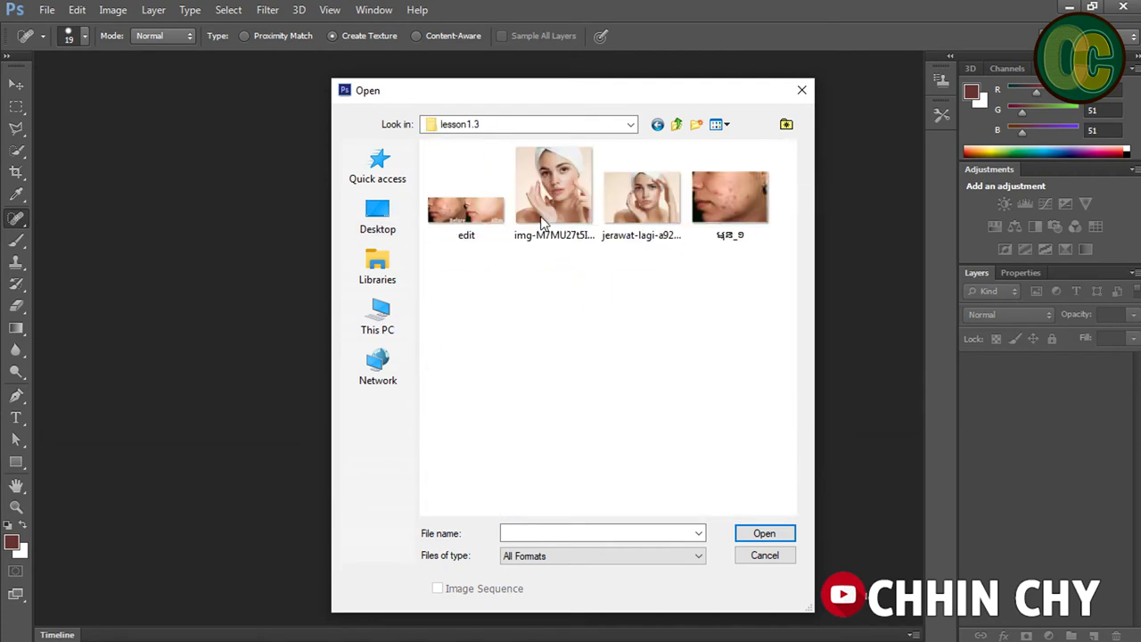
left_click(733, 217)
left_click(459, 218, "ctrl")
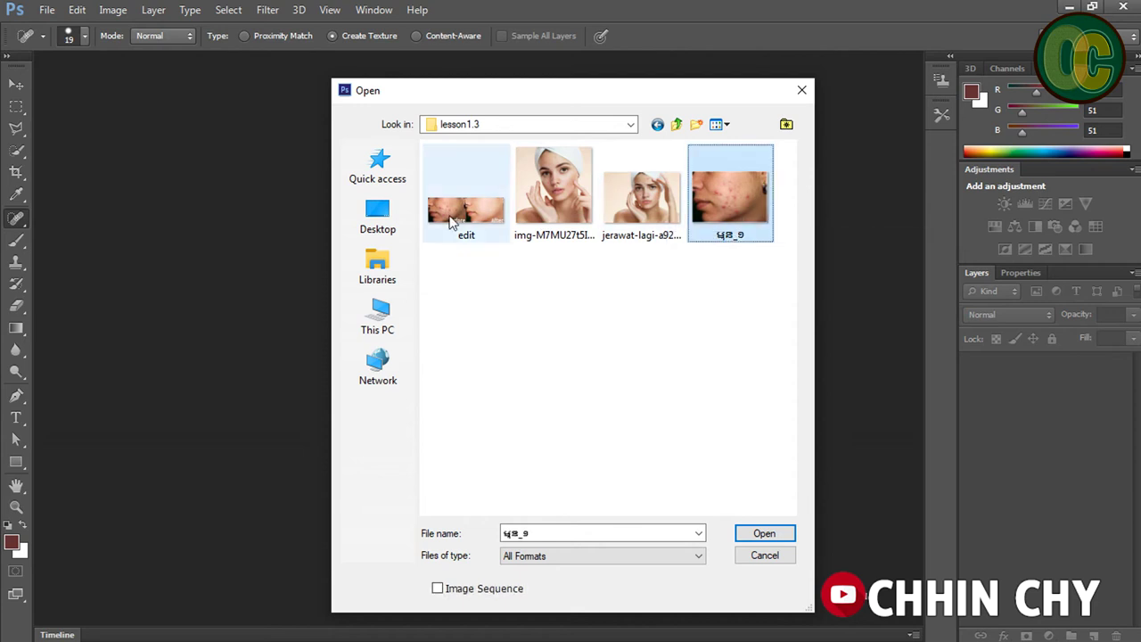
left_click(764, 534)
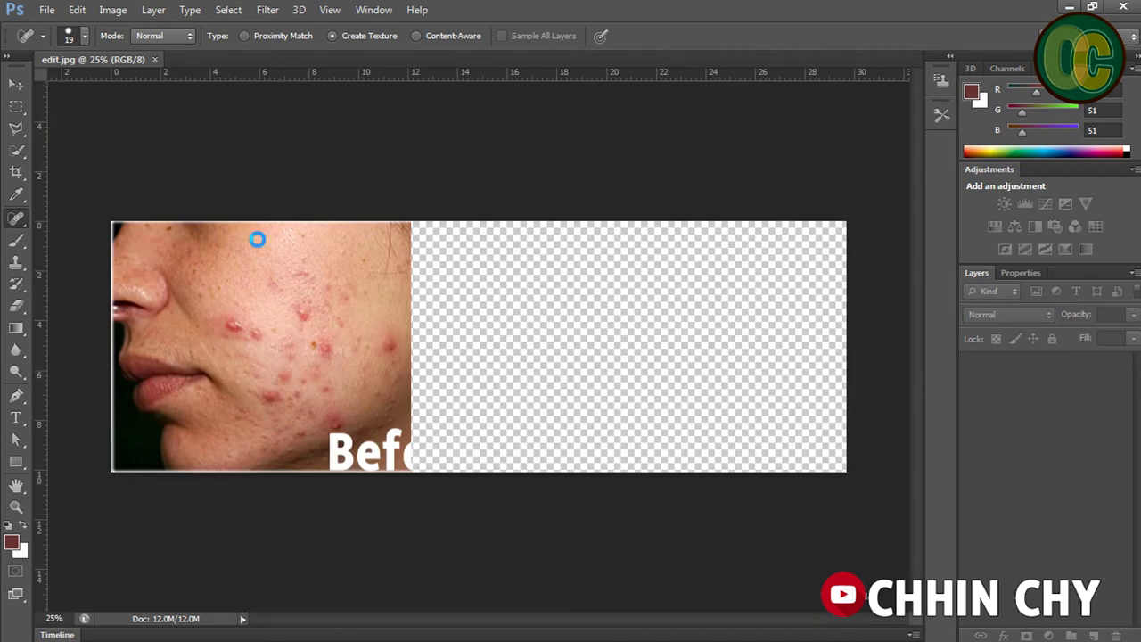
- Review the before/after comparison in edit.jpg, panning around the nose and lips
left_click(144, 56)
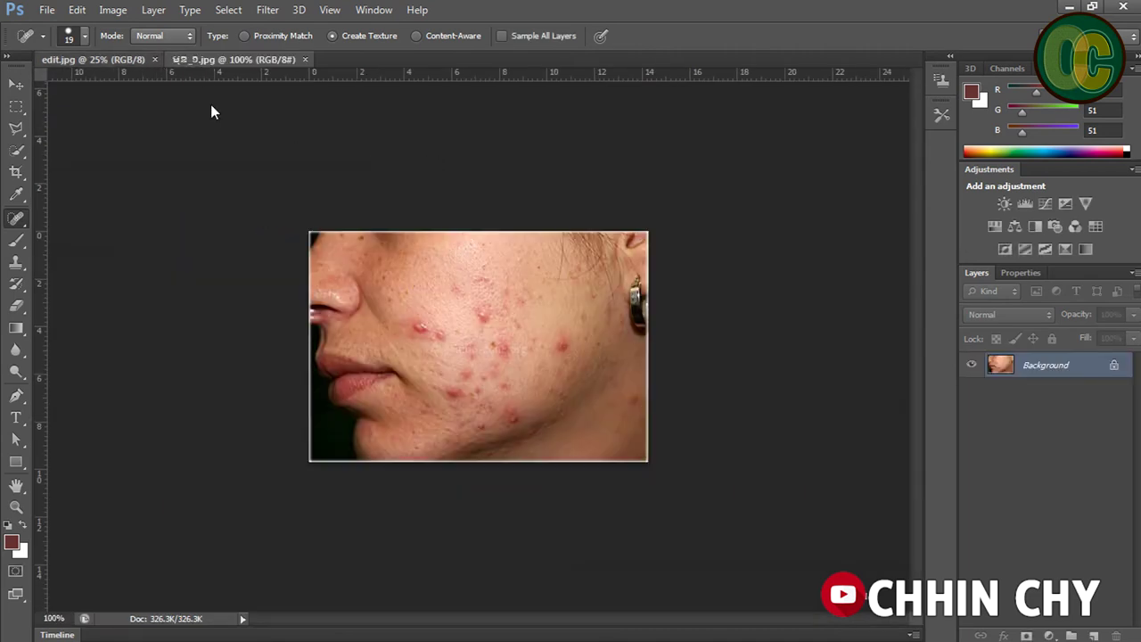
scroll(395, 339, "up", 3)
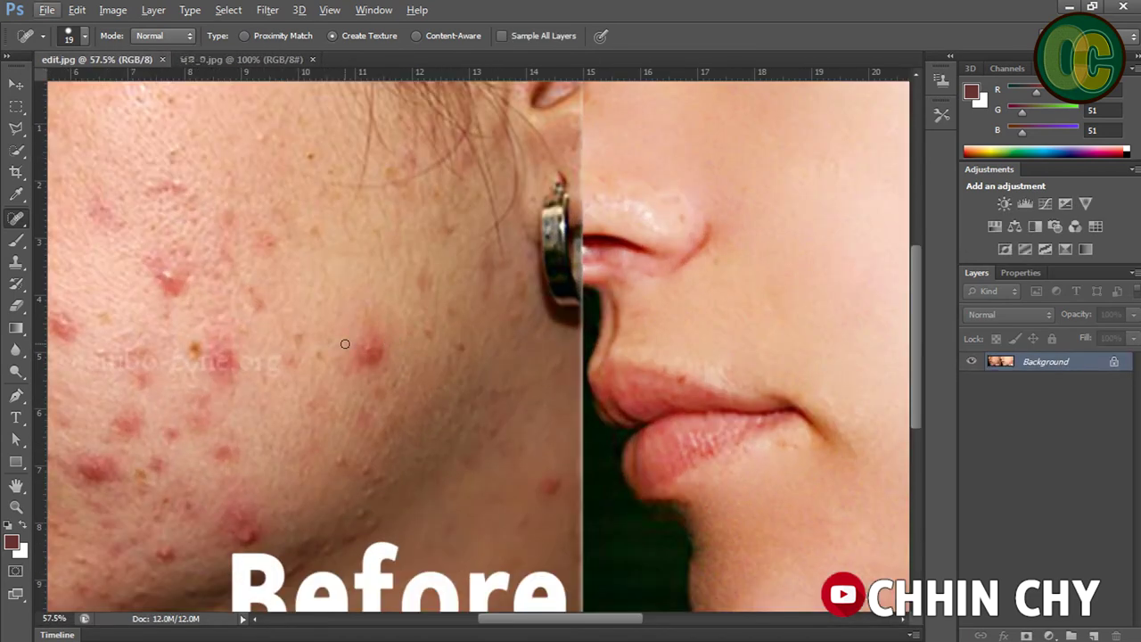
scroll(500, 254, "left", 3)
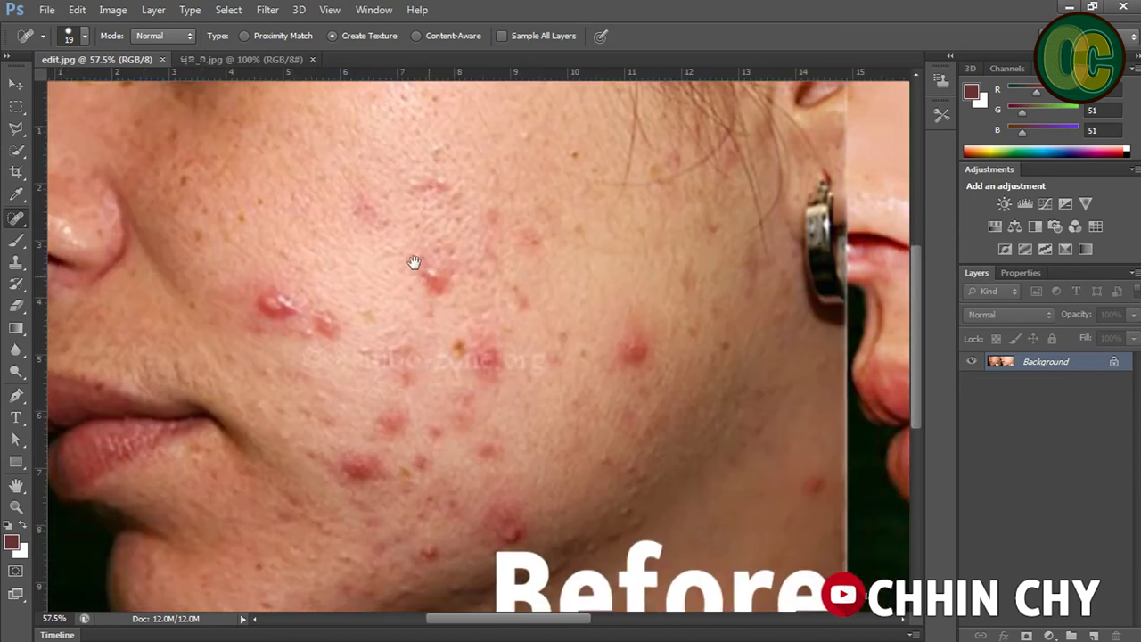
scroll(413, 262, "right", 10)
scroll(354, 384, "up", 3)
scroll(355, 385, "left", 5)
scroll(493, 338, "up", 3)
scroll(76, 395, "right", 5)
scroll(283, 410, "down", 6)
left_click_drag(331, 407, 308, 552)
scroll(288, 590, "up", 2)
key("ctrl+r")
scroll(316, 481, "down", 5)
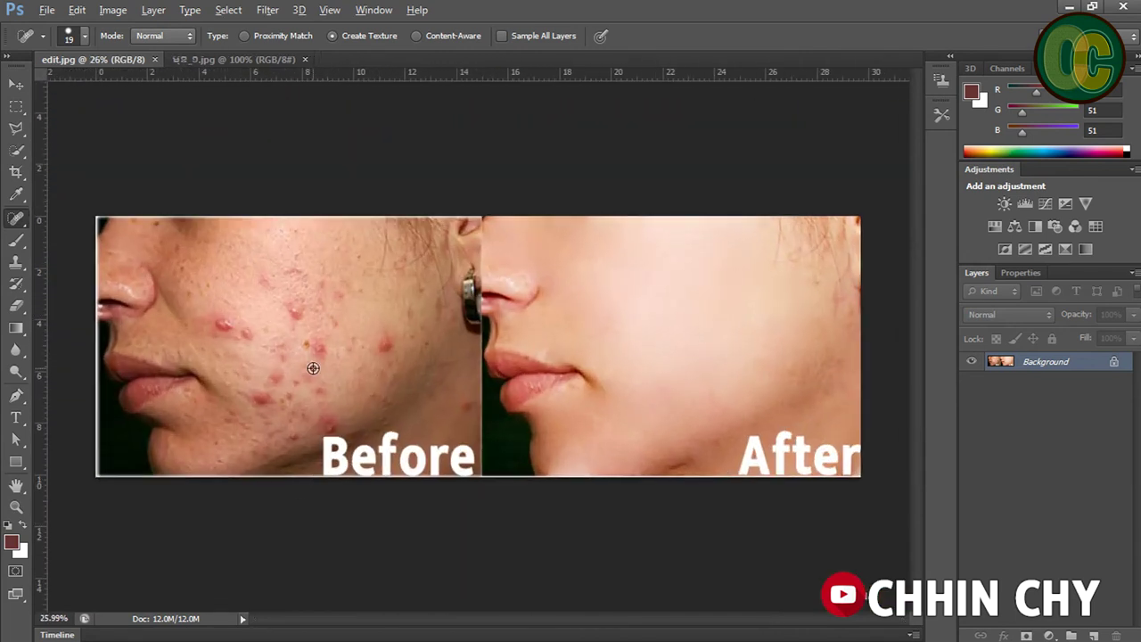
- Return to the acne cheek photo, zoomed in and framed on the cheek
left_click(249, 57)
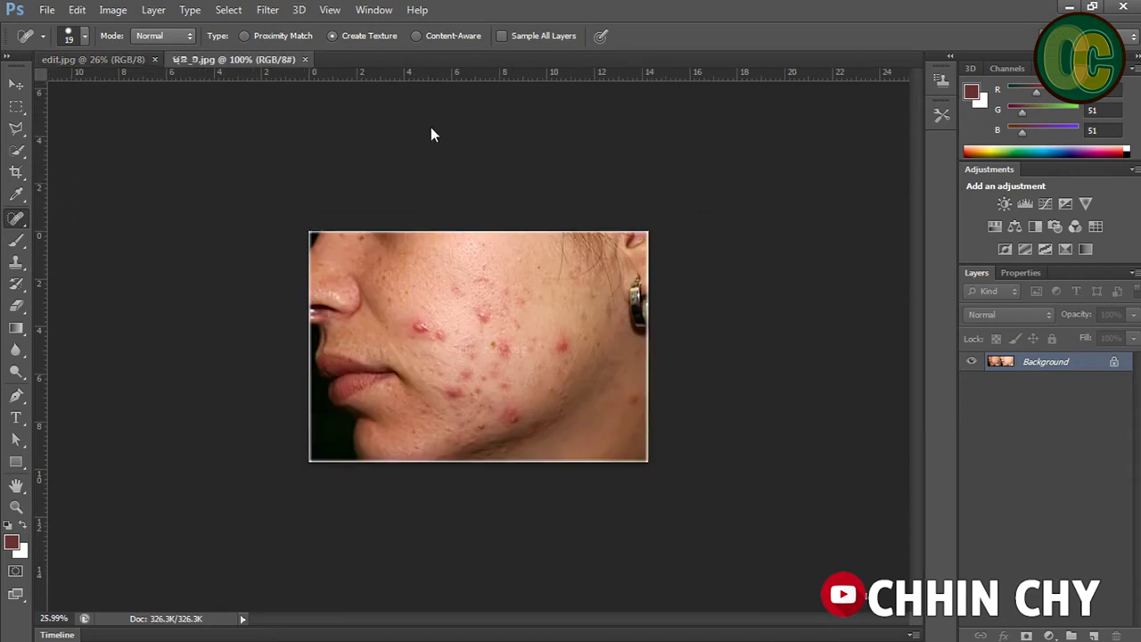
scroll(395, 288, "up", 1)
scroll(389, 288, "up", 1)
scroll(344, 276, "up", 2)
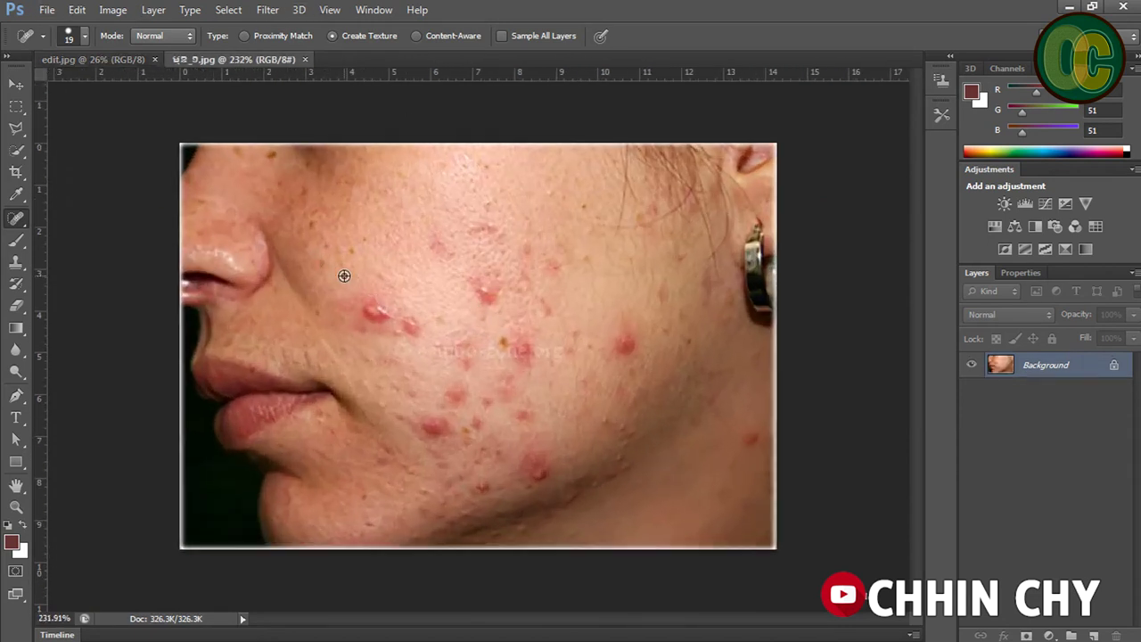
left_click_drag(369, 262, 340, 195)
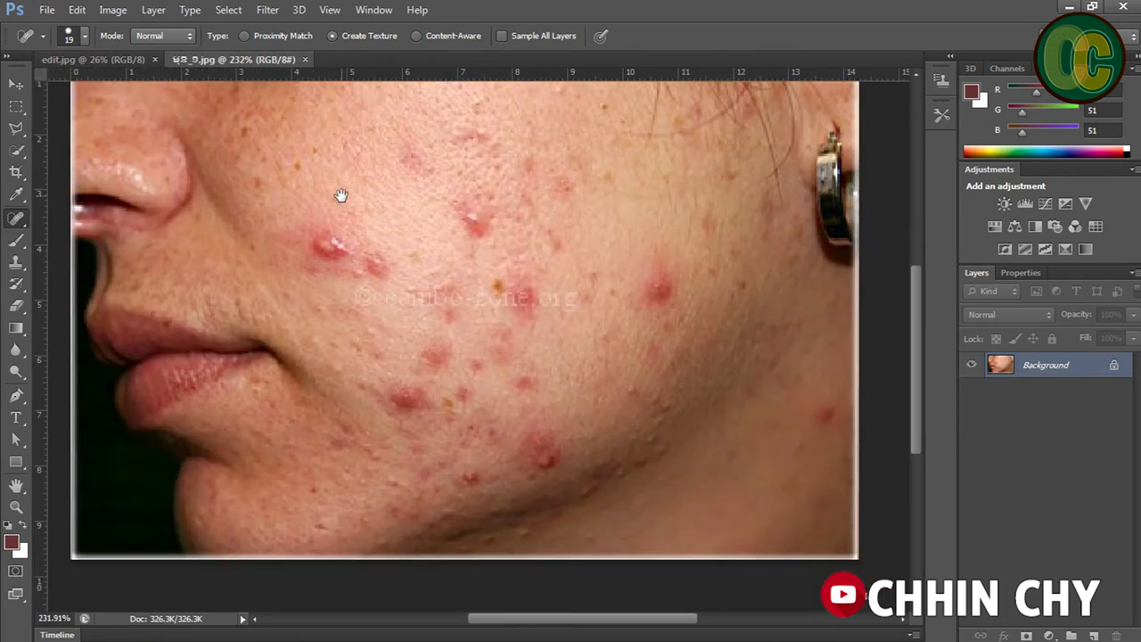
- Select the Spot Healing Brush and heal blemishes across the upper, middle and lower cheek
right_click(12, 220)
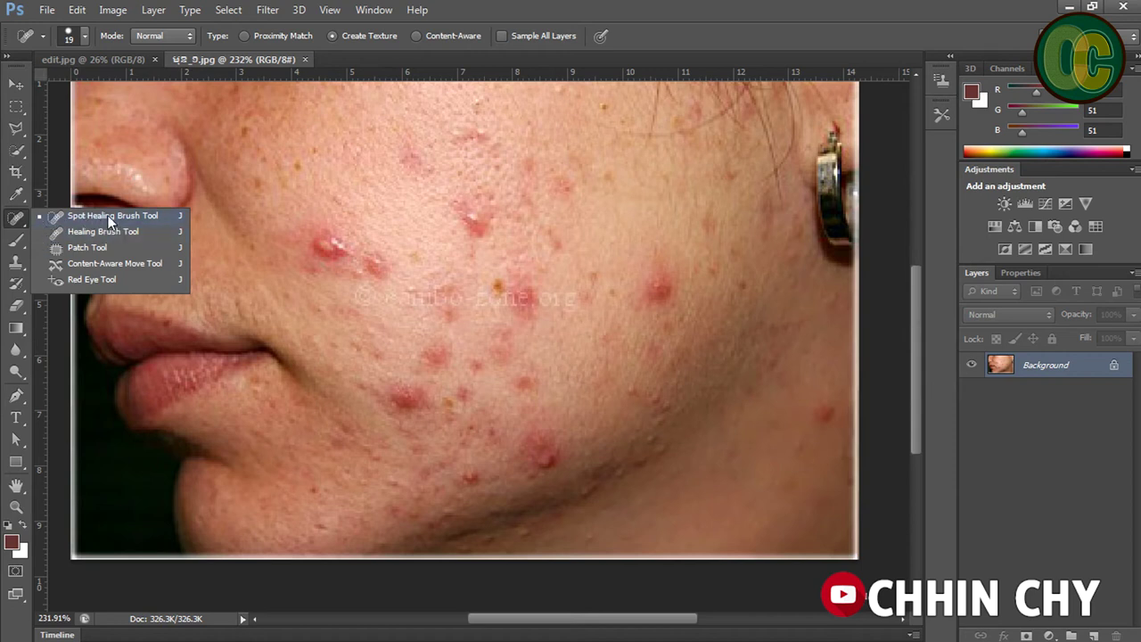
left_click(131, 217)
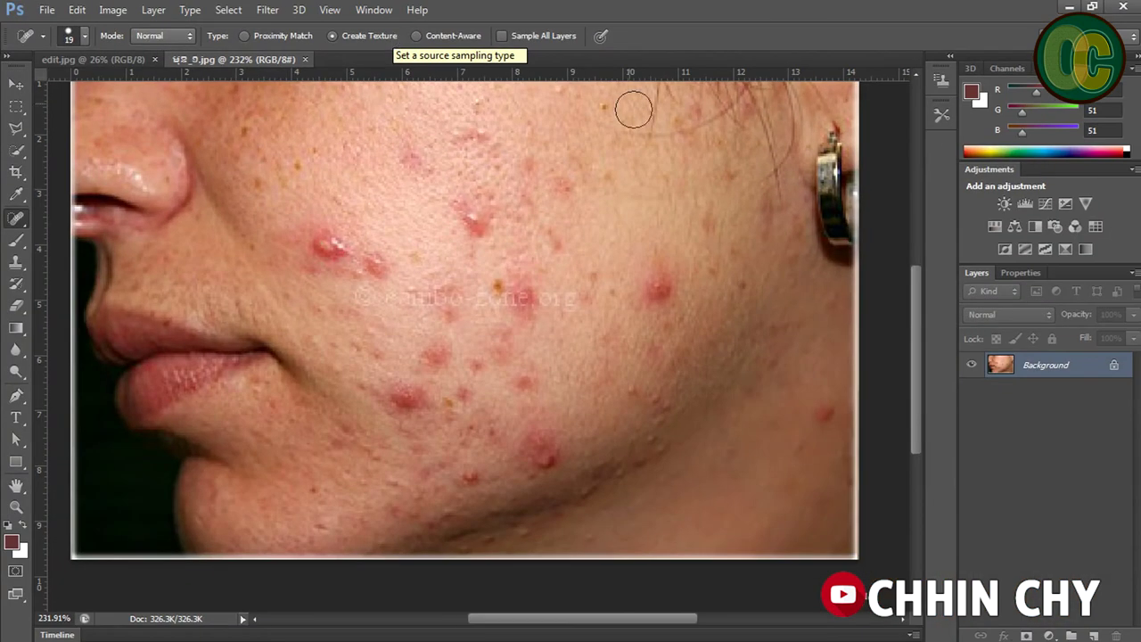
left_click_drag(457, 210, 482, 225)
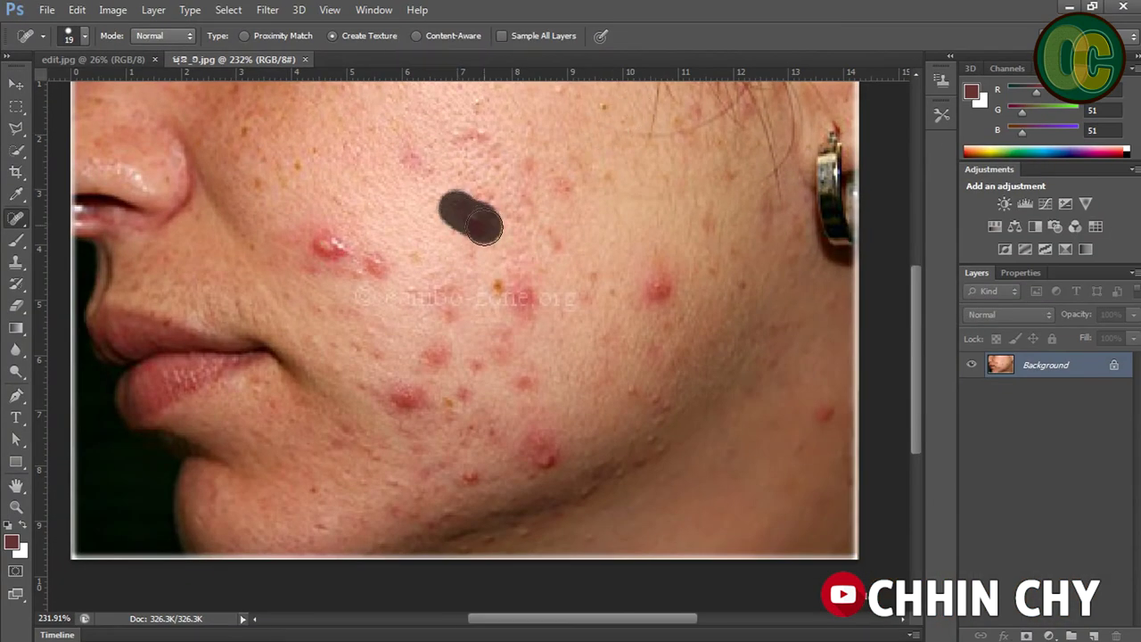
mouse_move(662, 264)
left_mouse_down()
mouse_move(651, 308)
mouse_move(486, 303)
mouse_move(496, 283)
mouse_move(525, 312)
left_mouse_up()
left_click_drag(589, 259, 593, 357)
left_click_drag(525, 230, 525, 287)
left_click_drag(525, 328, 529, 374)
mouse_move(514, 326)
left_mouse_down()
mouse_move(486, 361)
mouse_move(438, 329)
left_mouse_up()
mouse_move(402, 380)
left_mouse_down()
mouse_move(405, 401)
mouse_move(443, 419)
left_mouse_up()
- Heal the pimples and spots near the jaw and on the right side of the cheek
left_click(433, 389)
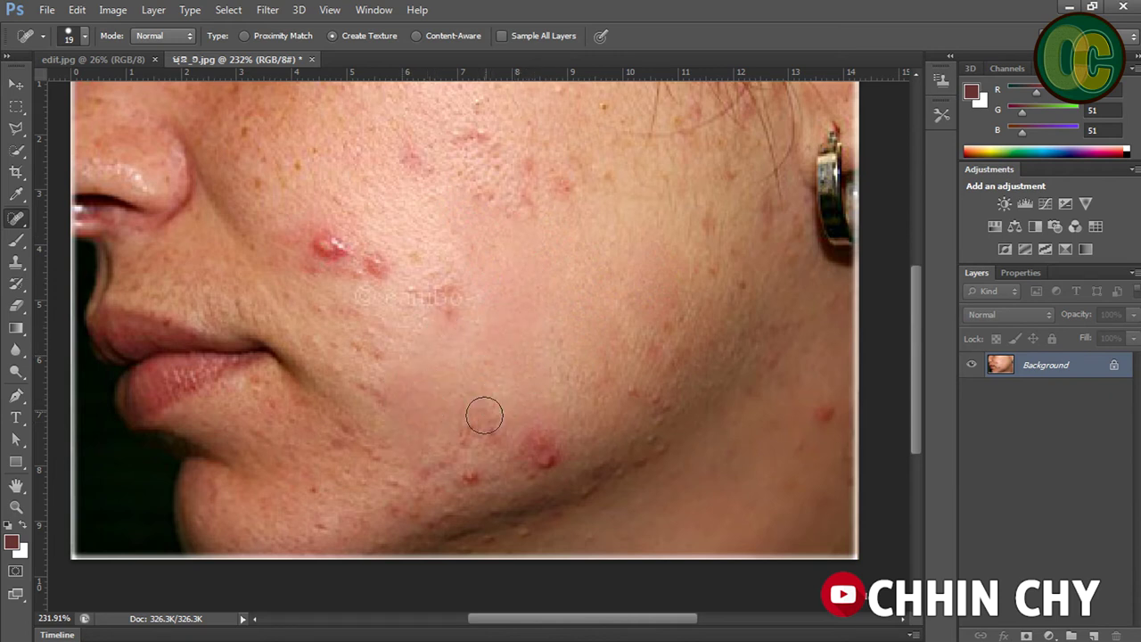
left_click(544, 453)
left_click_drag(546, 426, 497, 456)
left_click(664, 350)
left_click_drag(820, 389, 800, 459)
left_click_drag(668, 454, 649, 466)
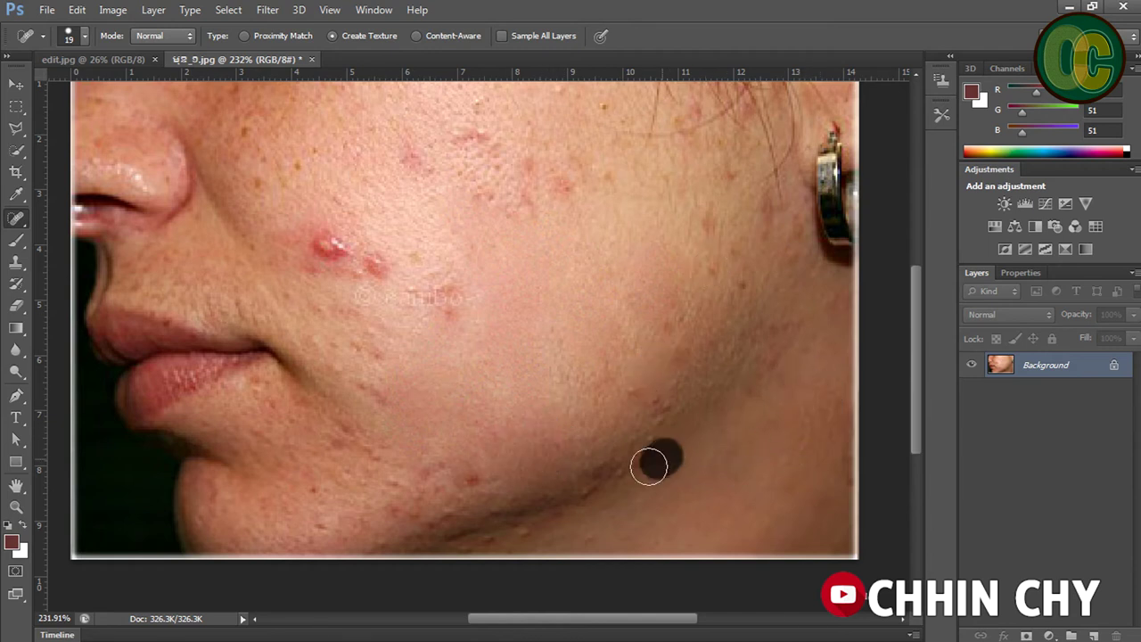
left_click_drag(679, 397, 621, 437)
left_click(631, 393)
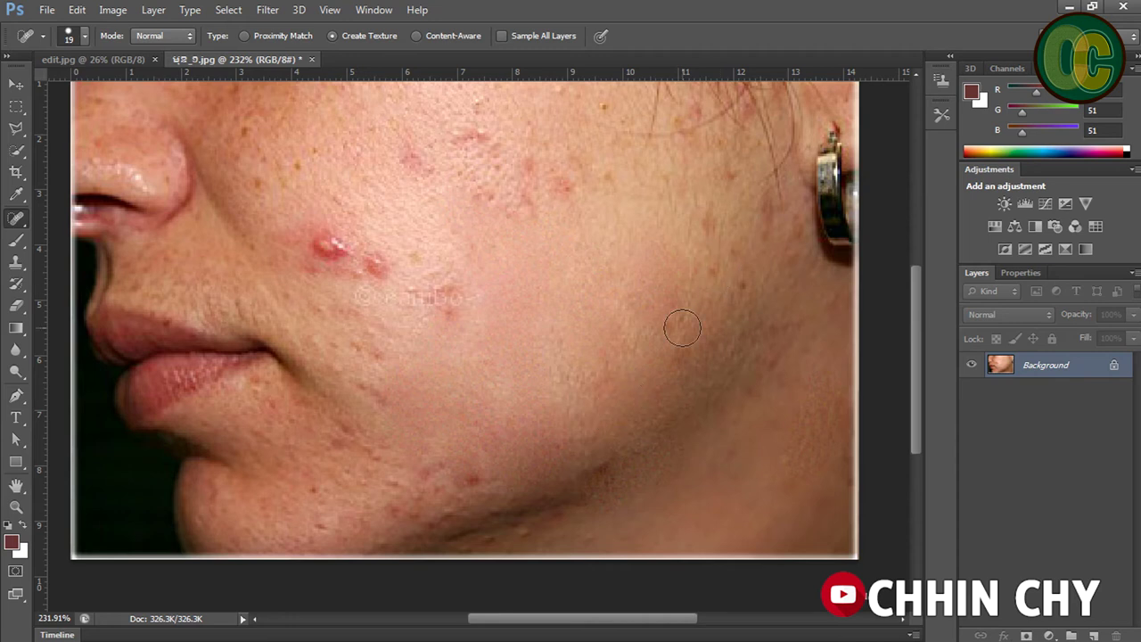
- Heal the remaining upper-cheek spots, the small red spots and the raised pimple
left_click_drag(571, 249, 593, 303)
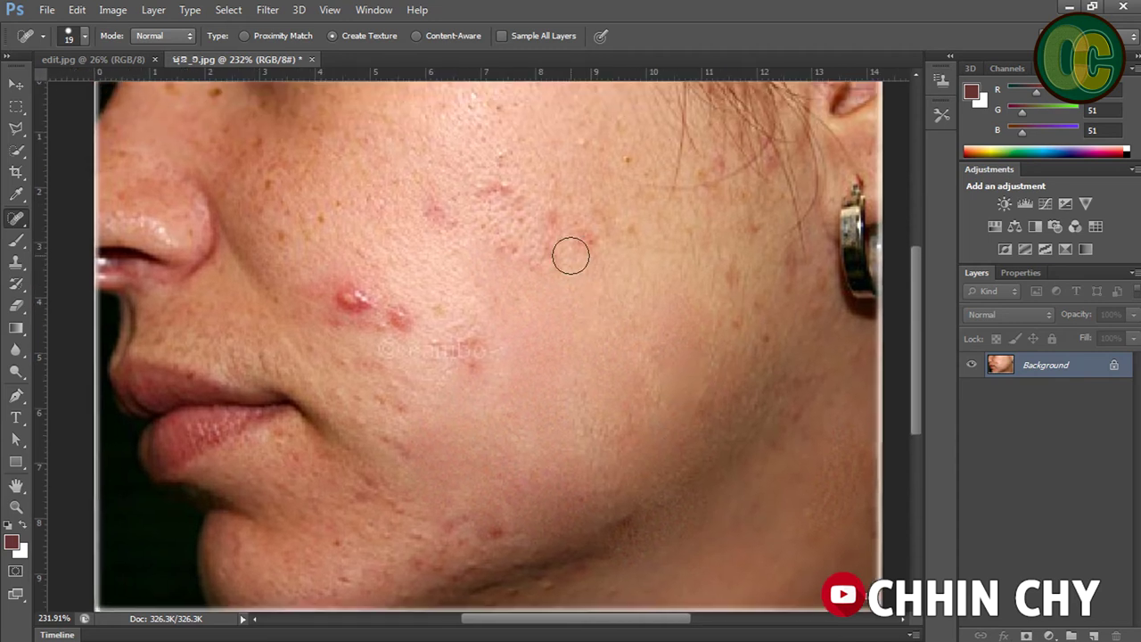
left_click(494, 177)
left_click_drag(497, 170, 522, 233)
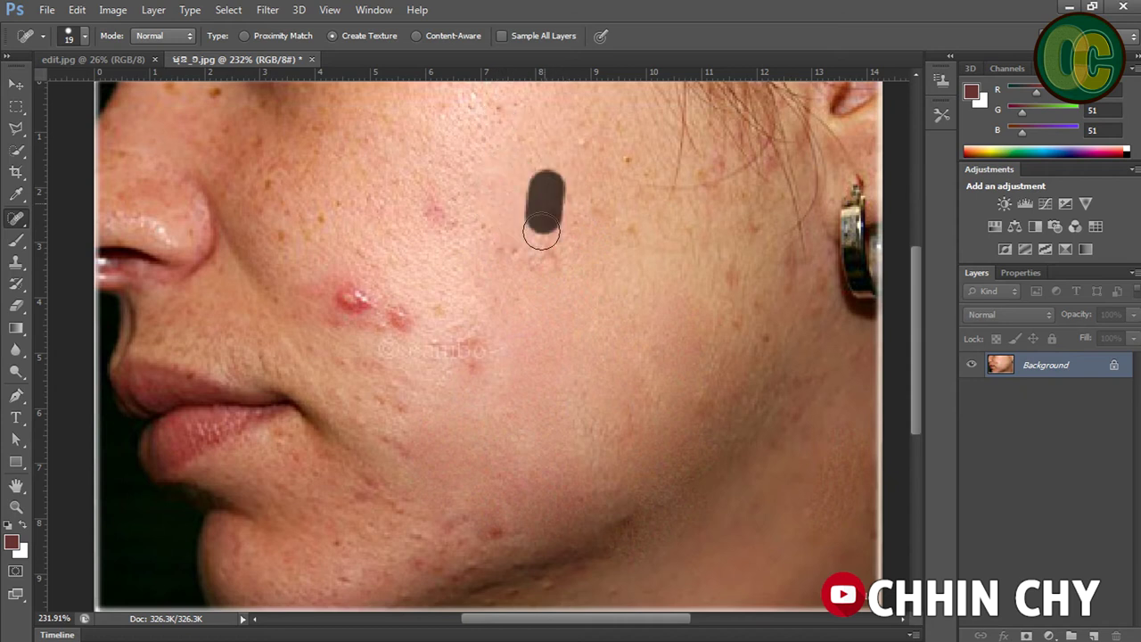
left_click_drag(479, 310, 472, 372)
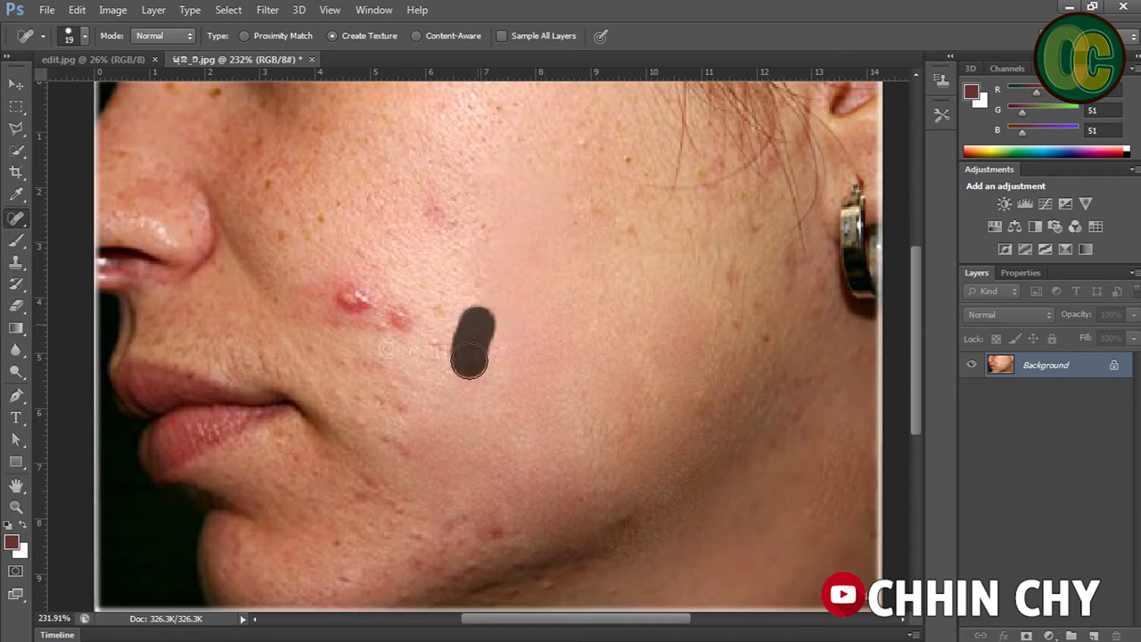
left_click_drag(440, 325, 428, 392)
left_click_drag(390, 307, 400, 399)
left_click(386, 308)
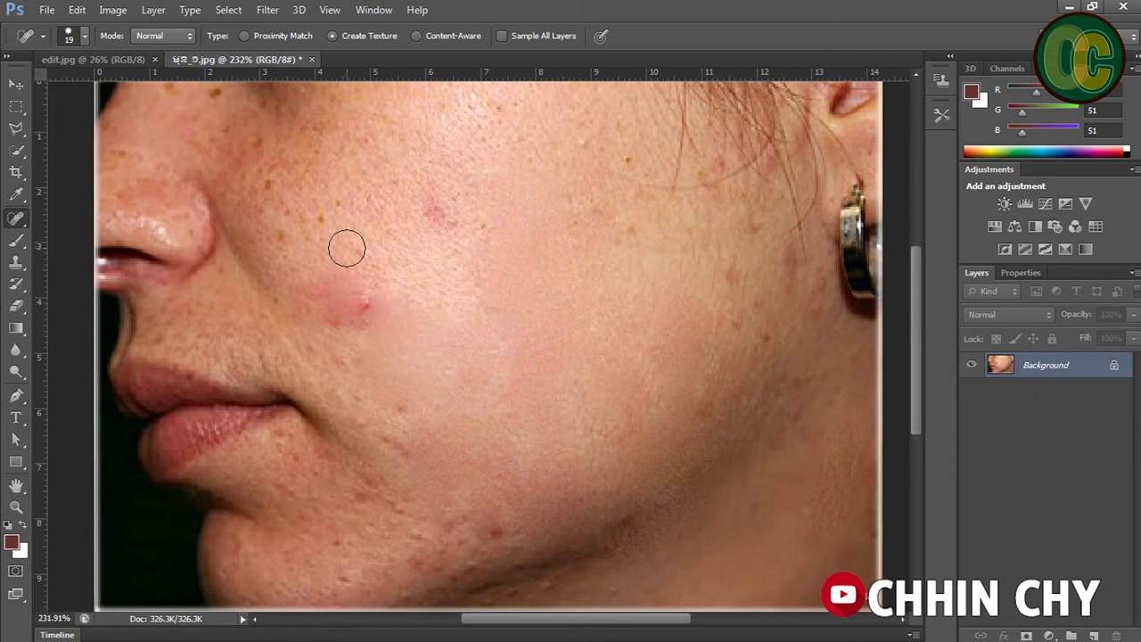
left_click_drag(359, 273, 358, 353)
left_click(429, 201)
left_click(466, 186)
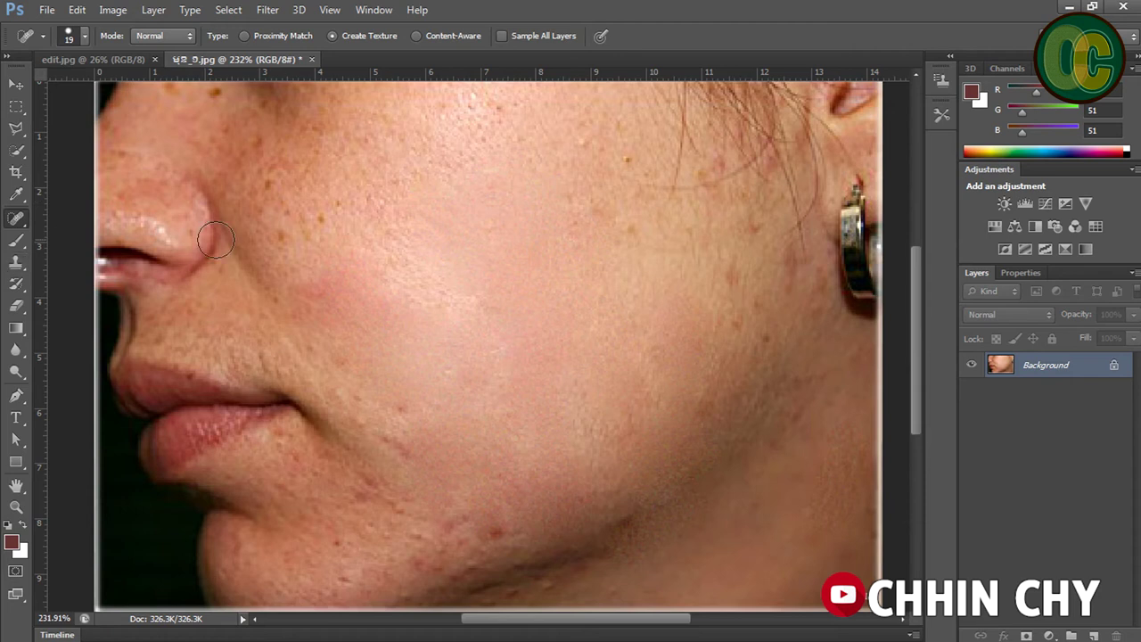
right_click(16, 229)
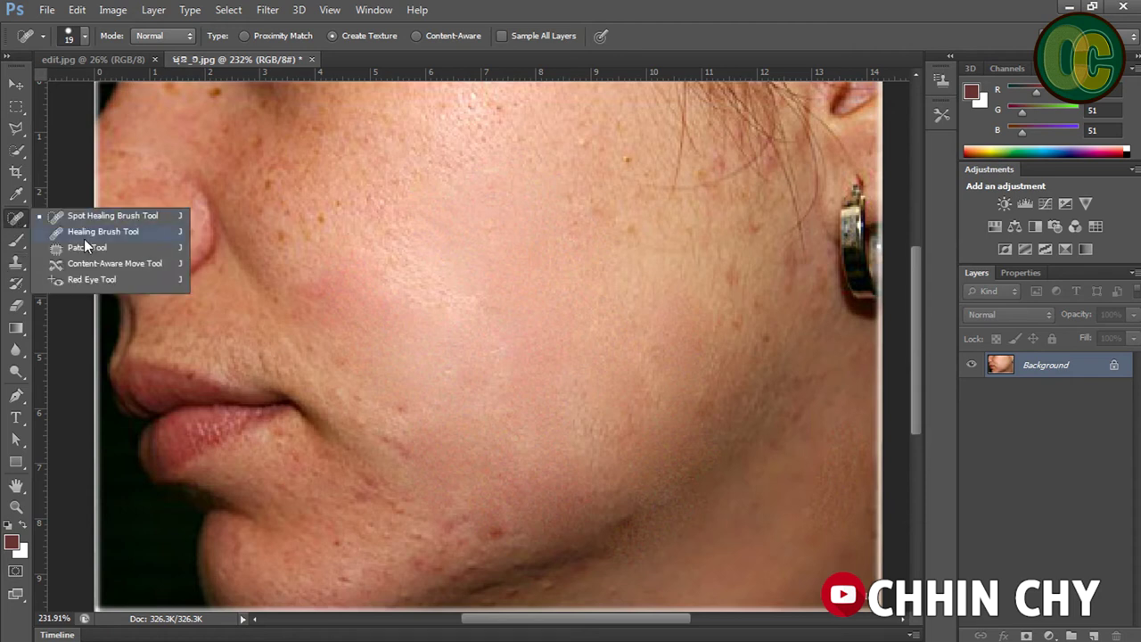
- Switch to the Healing Brush, sample clean skin, and heal the upper and mid cheek
left_click(80, 230)
left_click(405, 149)
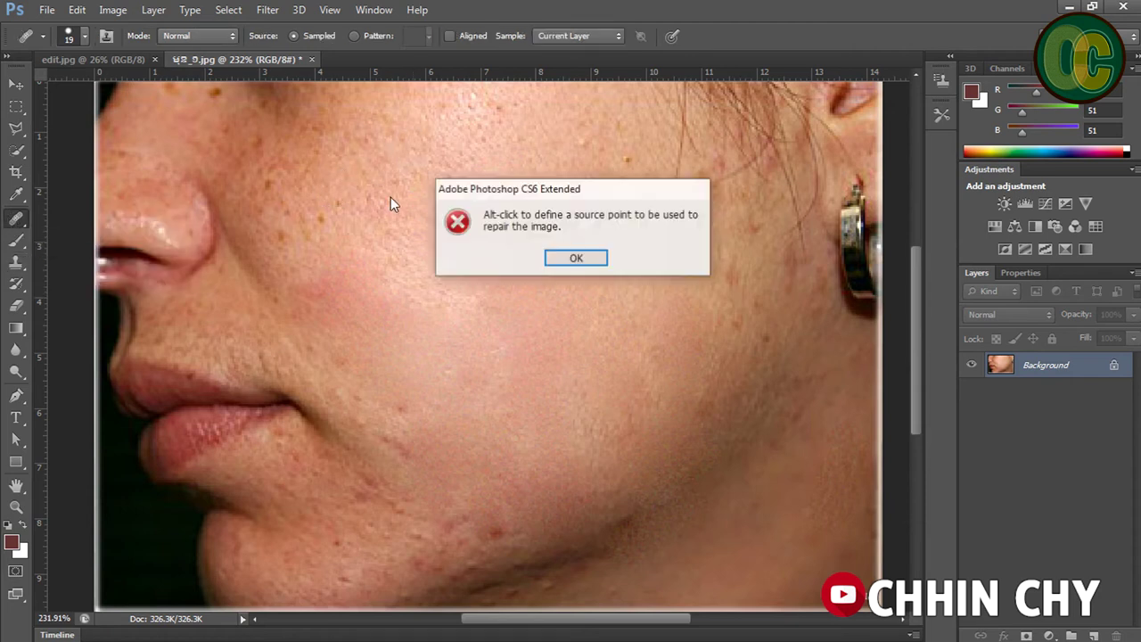
left_click(575, 257)
left_click(508, 208, "alt")
mouse_move(489, 115)
left_mouse_down()
mouse_move(525, 105)
mouse_move(437, 124)
left_mouse_up()
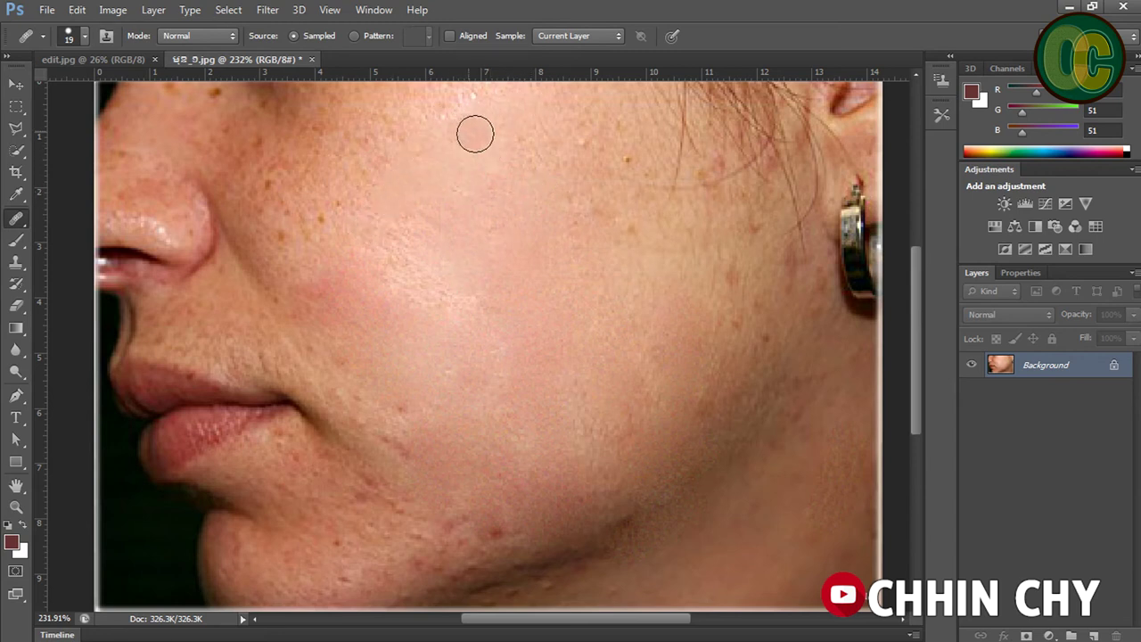
left_click_drag(440, 249, 415, 276)
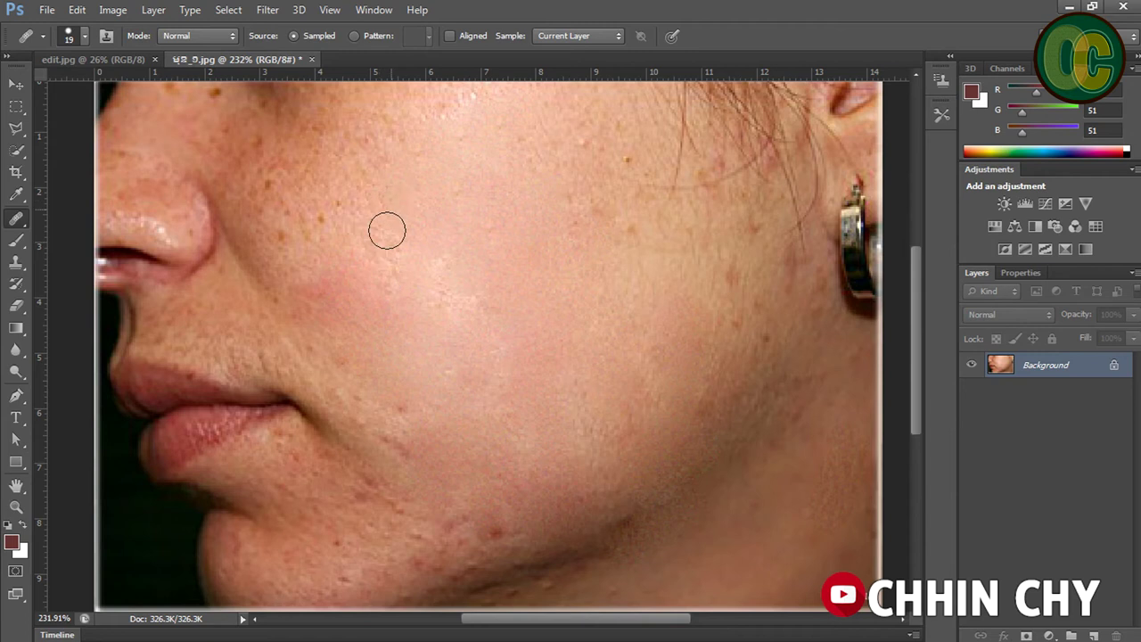
- Smooth vertical strips of the lower cheek and the blotchy skin above the jawline
left_click(529, 273, "alt")
mouse_move(467, 283)
left_mouse_down()
mouse_move(469, 347)
mouse_move(464, 262)
left_mouse_up()
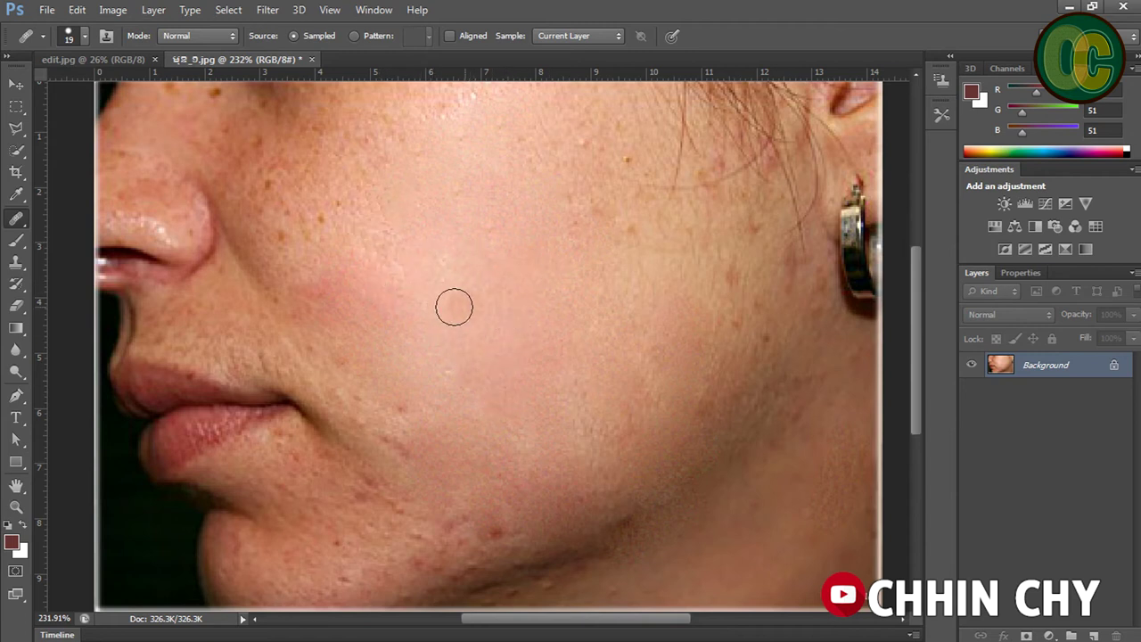
left_click(440, 293, "alt")
left_click_drag(437, 346, 445, 434)
left_click_drag(389, 386, 398, 499)
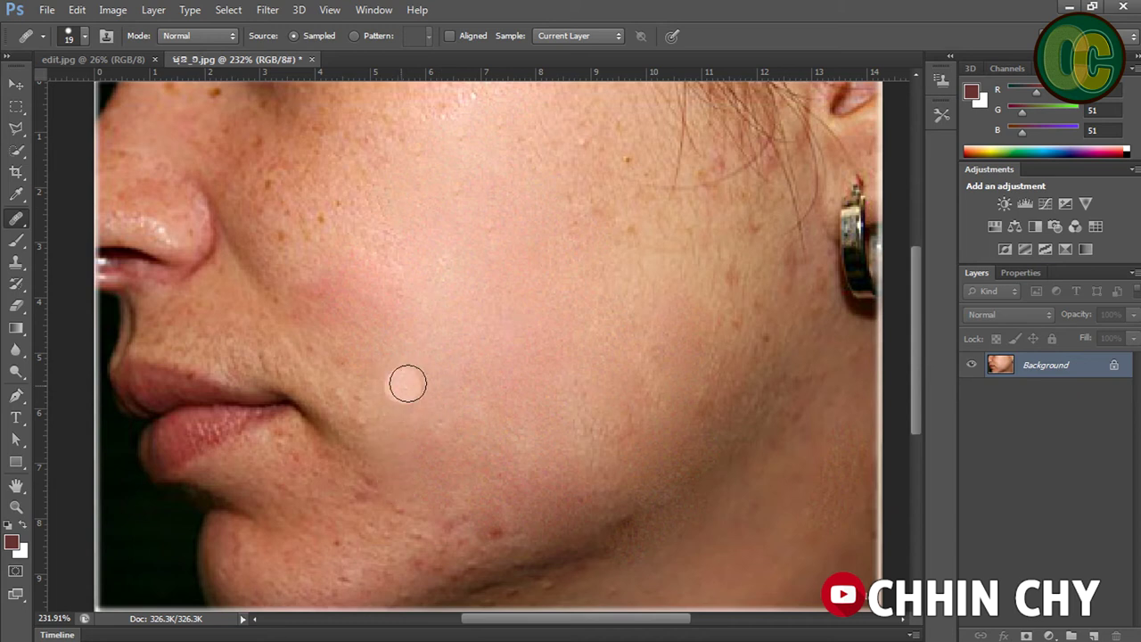
left_click_drag(558, 432, 449, 553)
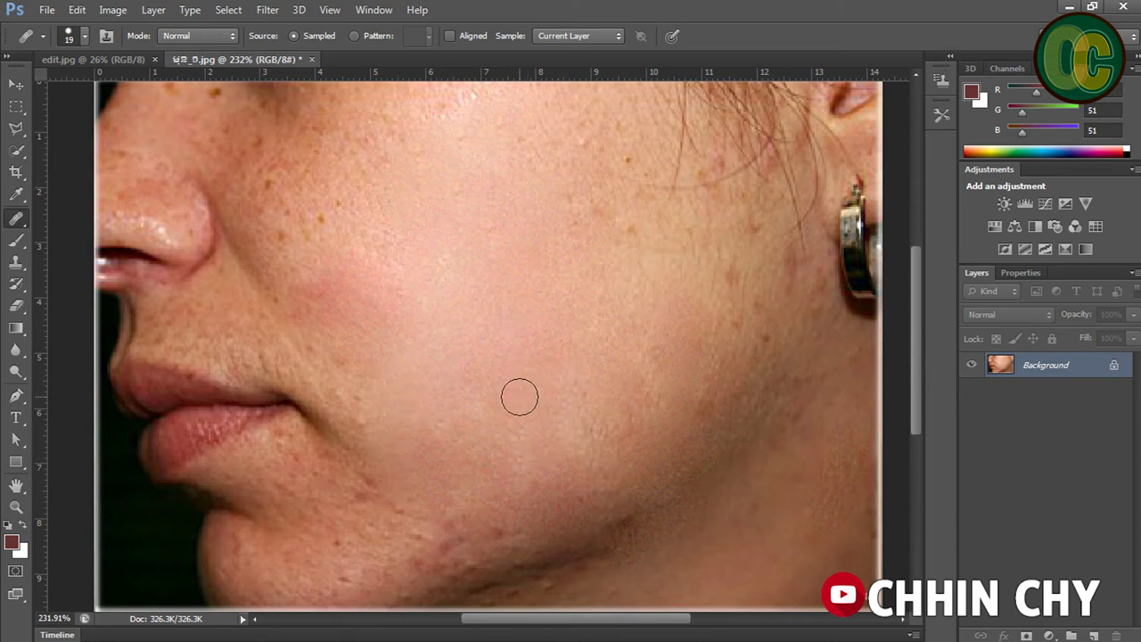
mouse_move(494, 466)
left_mouse_down()
mouse_move(475, 514)
mouse_move(453, 491)
mouse_move(437, 520)
left_mouse_up()
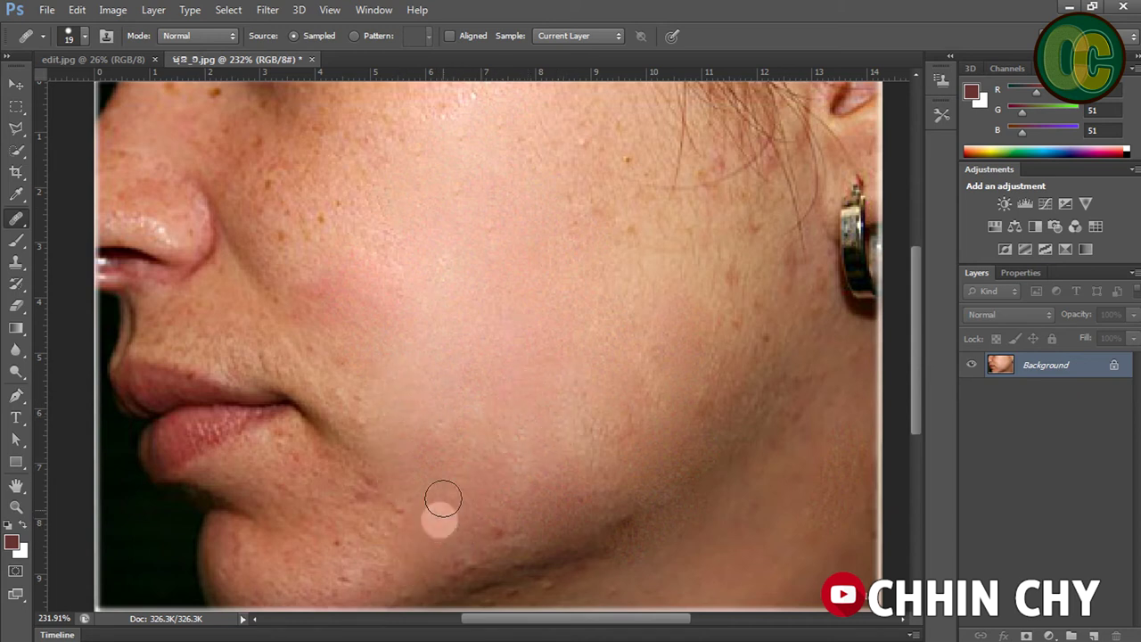
mouse_move(434, 450)
left_mouse_down()
mouse_move(415, 497)
mouse_move(387, 469)
mouse_move(369, 476)
left_mouse_up()
left_click(453, 481, "alt")
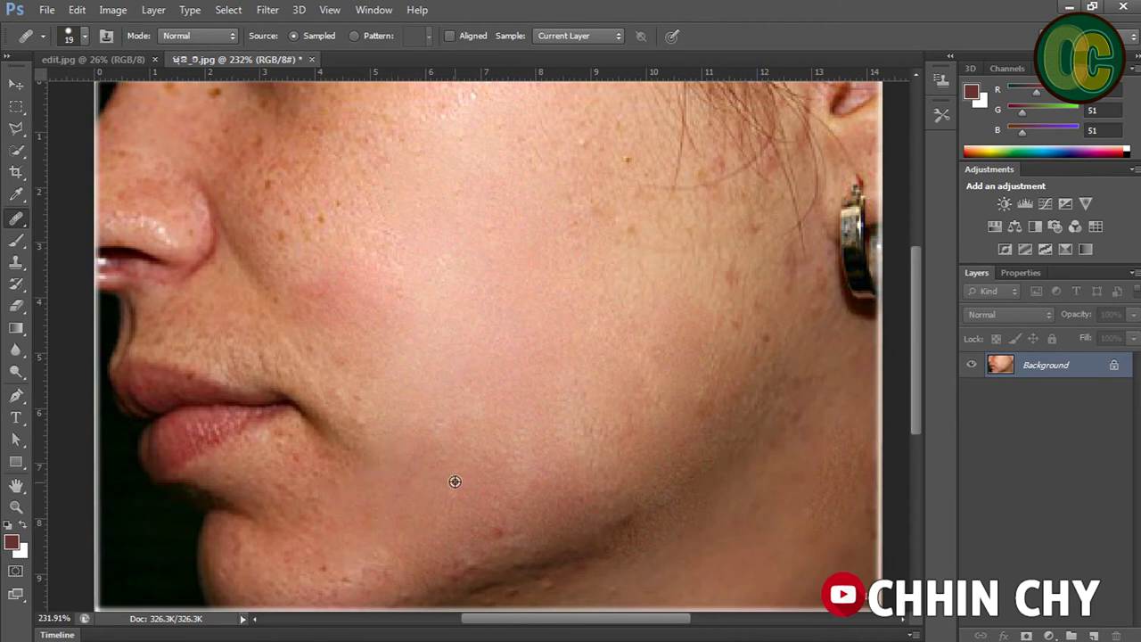
left_click_drag(394, 559, 340, 590)
- Resample clean cheek skin and heal the blotches along the jawline
key("alt")
left_click(474, 426, "alt")
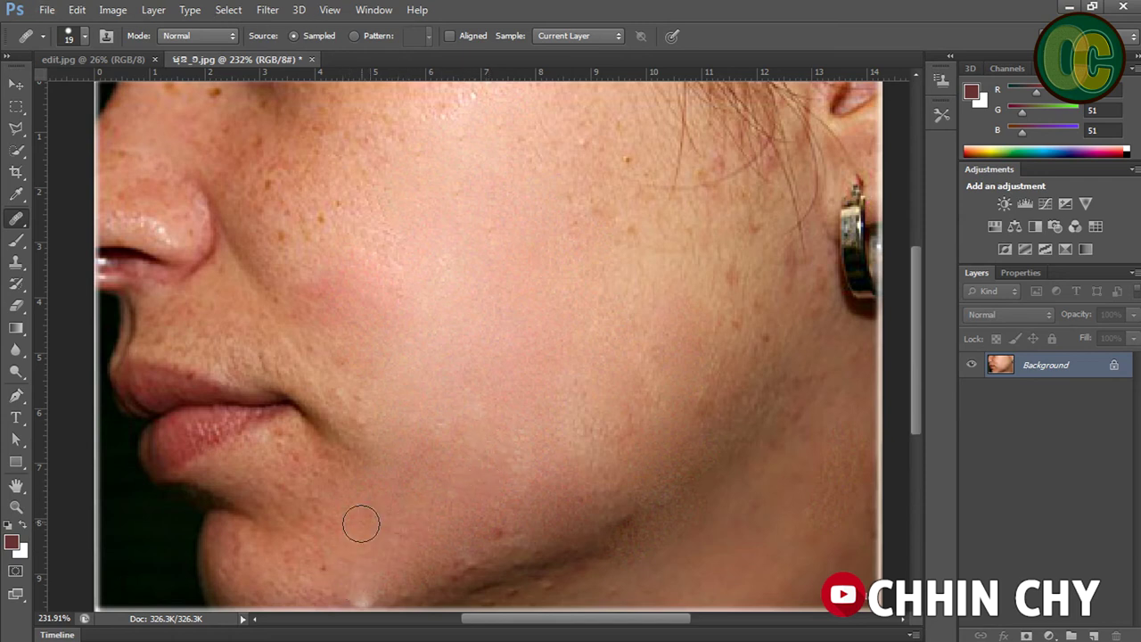
left_click(522, 339, "alt")
left_click_drag(505, 515, 439, 577)
left_click(505, 516)
left_click(567, 508)
left_click(707, 500, "alt")
mouse_move(636, 537)
left_mouse_down()
mouse_move(581, 568)
mouse_move(487, 597)
left_mouse_up()
left_click(689, 519, "alt")
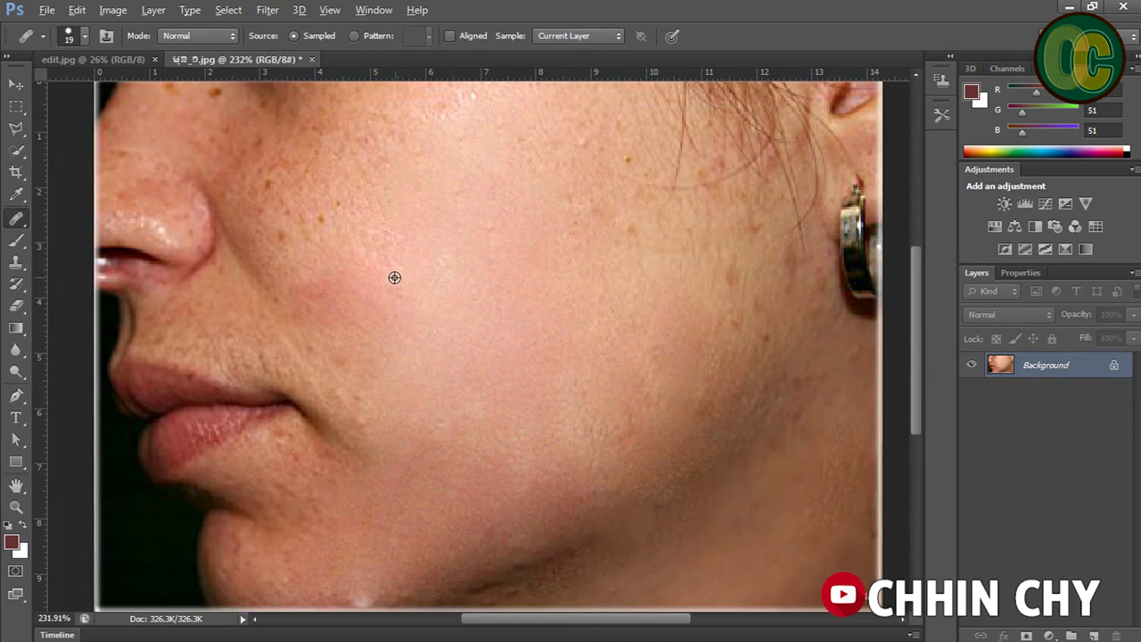
scroll(410, 273, "down", 2, "alt")
scroll(388, 283, "down", 1, "alt")
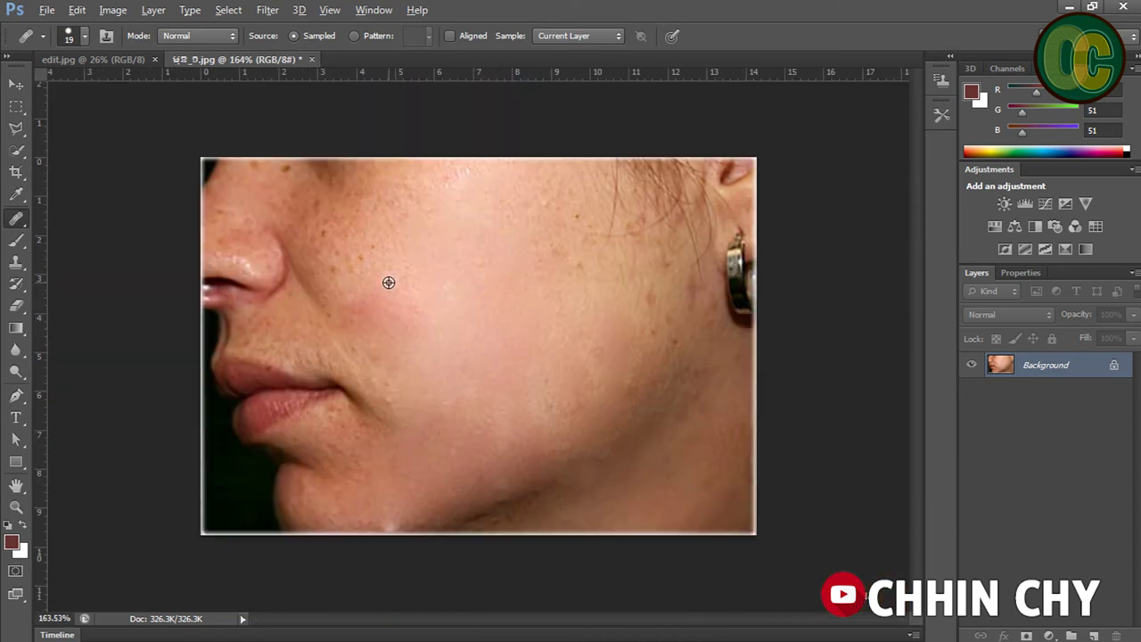
- Patch two freckled upper-cheek areas with smoother skin from the right
right_click(14, 221)
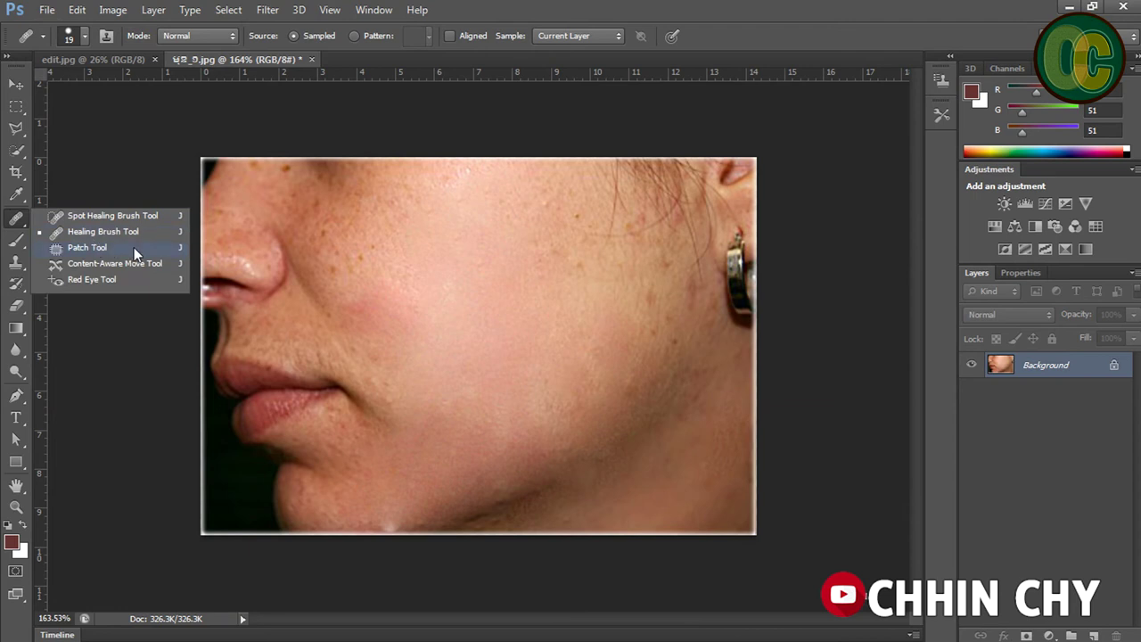
left_click(100, 253)
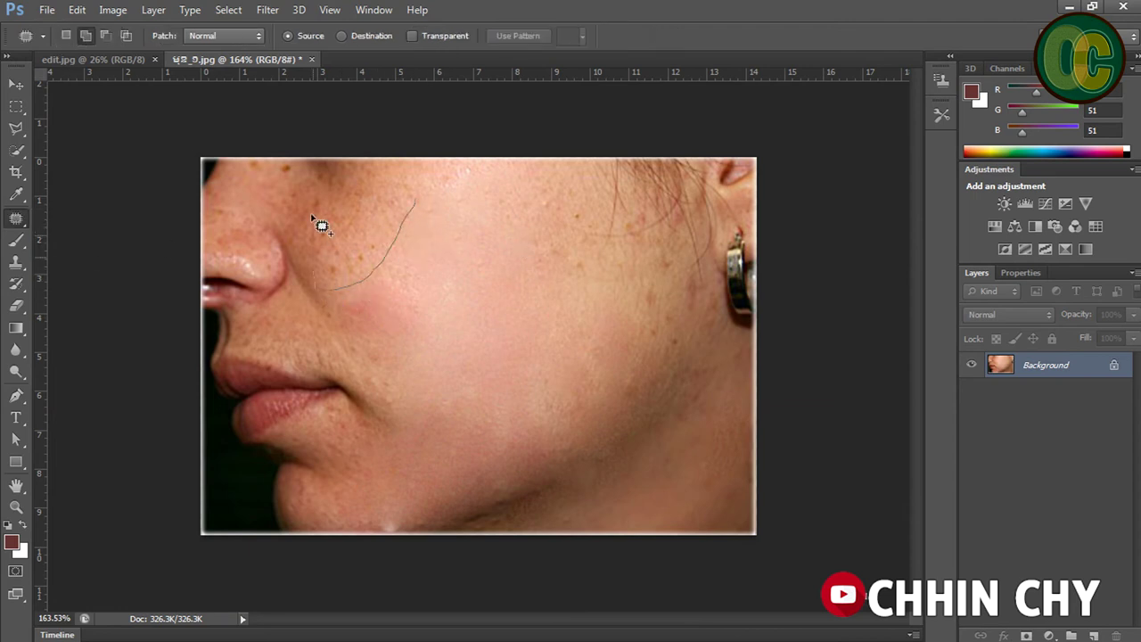
left_click_drag(408, 212, 406, 207)
left_click_drag(363, 237, 442, 292)
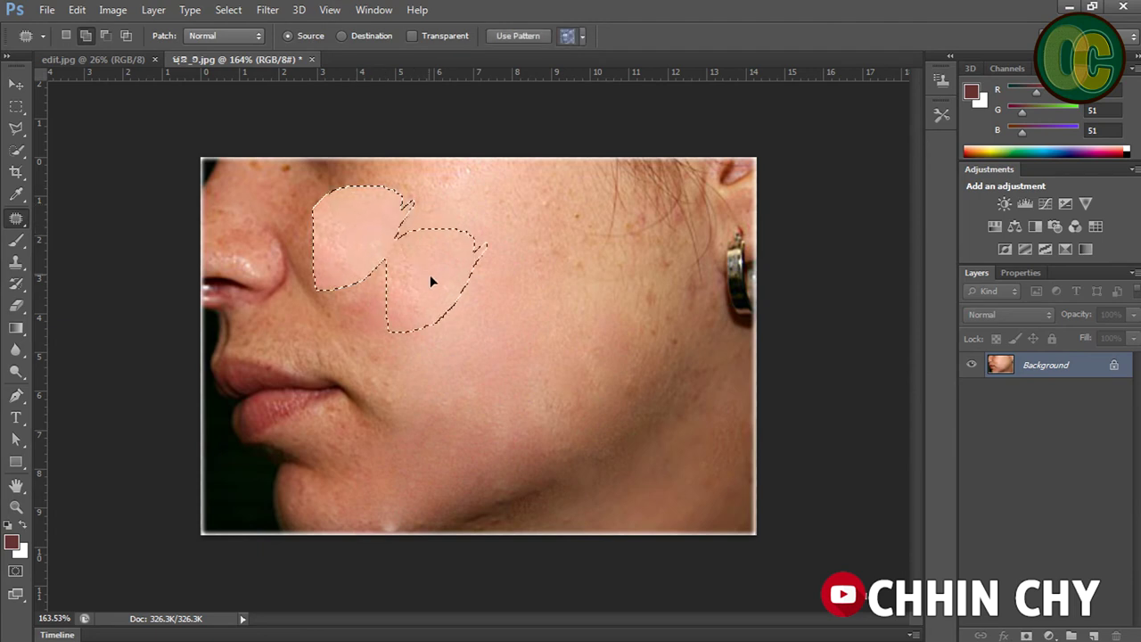
key("ctrl+d")
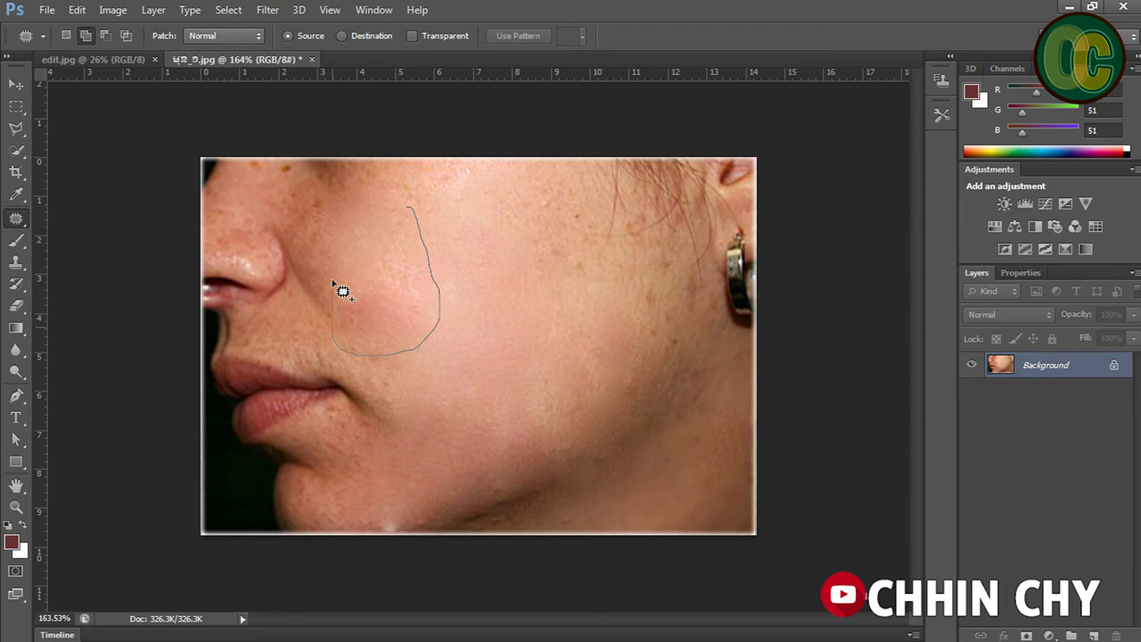
left_click_drag(393, 225, 398, 222)
left_click_drag(380, 276, 463, 296)
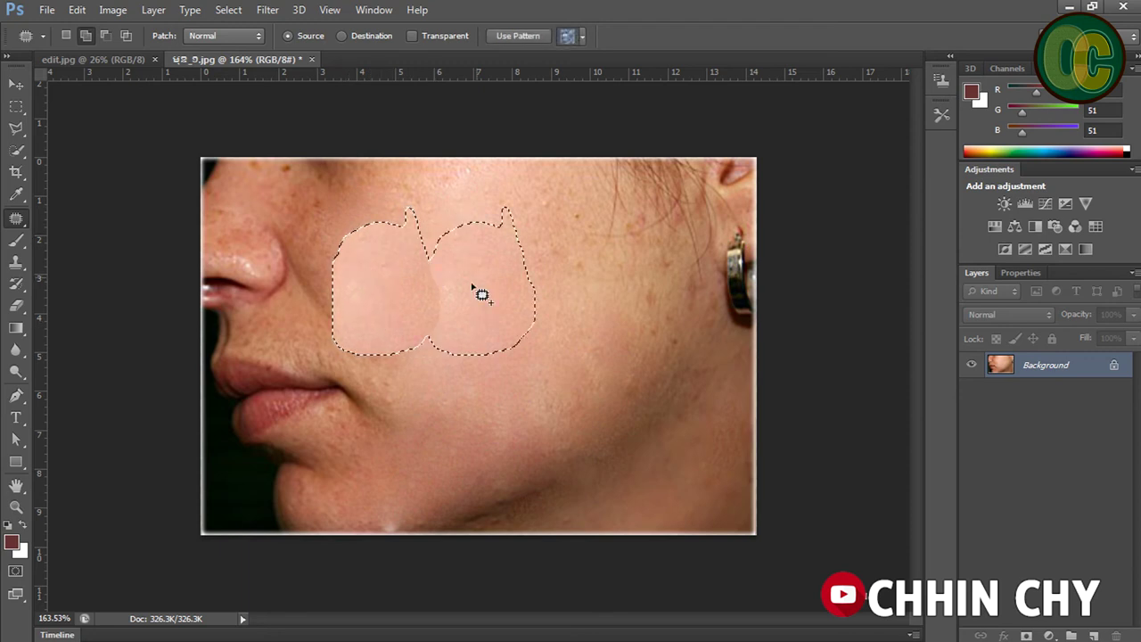
key("ctrl+d")
- Fit the photo to the window and patch the blotchy area near the ear with skin from the left
key("ctrl+0")
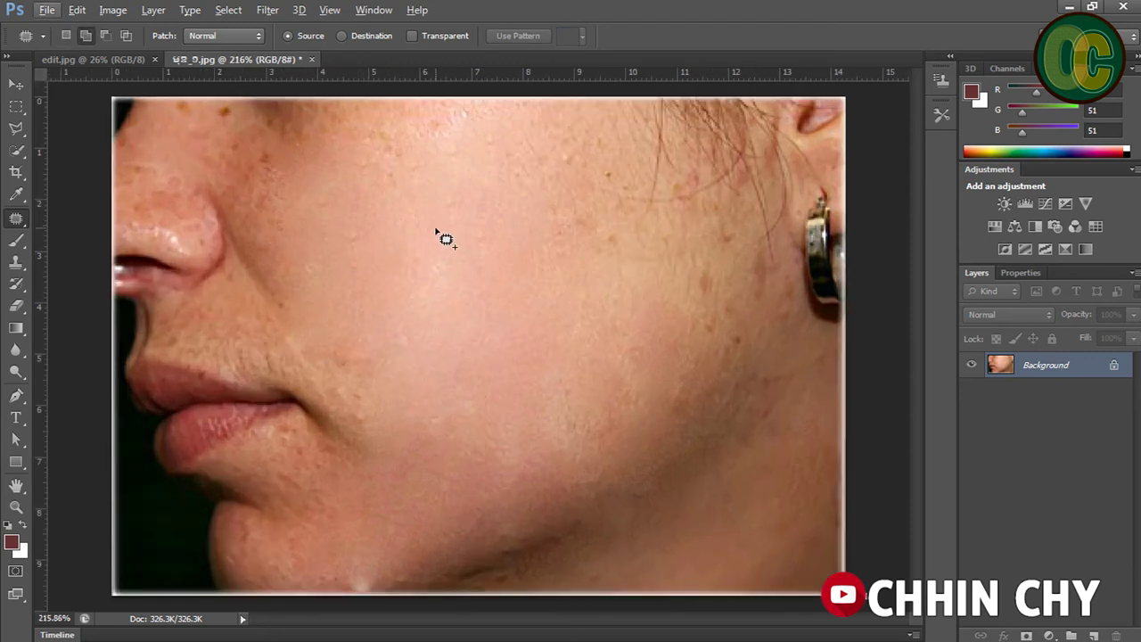
scroll(440, 223, "down", 1)
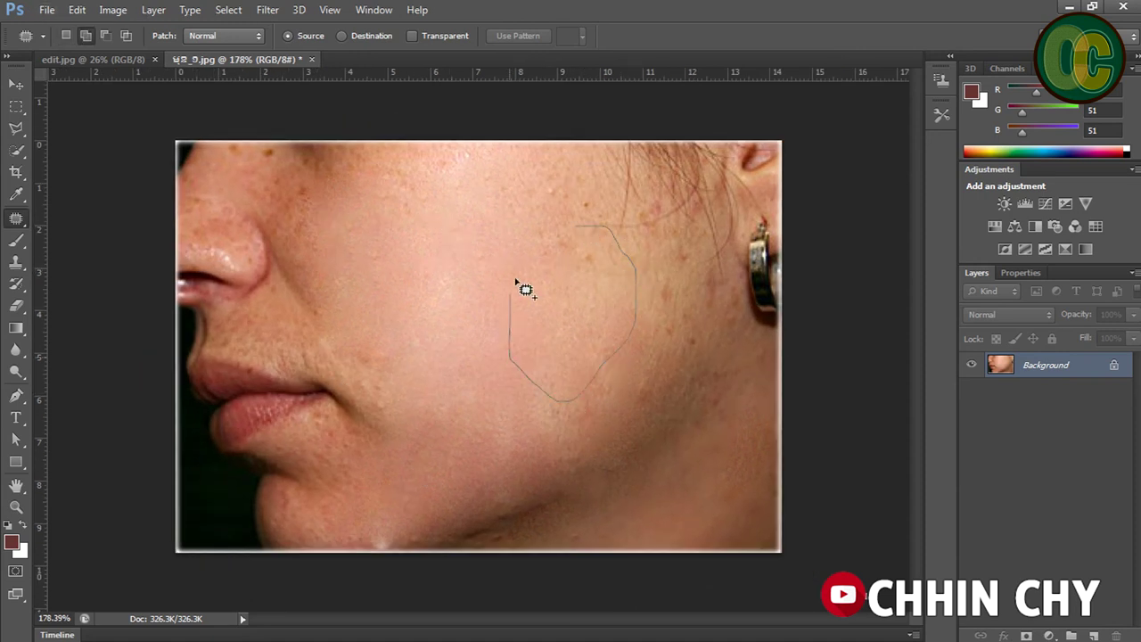
left_click_drag(596, 237, 581, 228)
left_click_drag(509, 272, 441, 272)
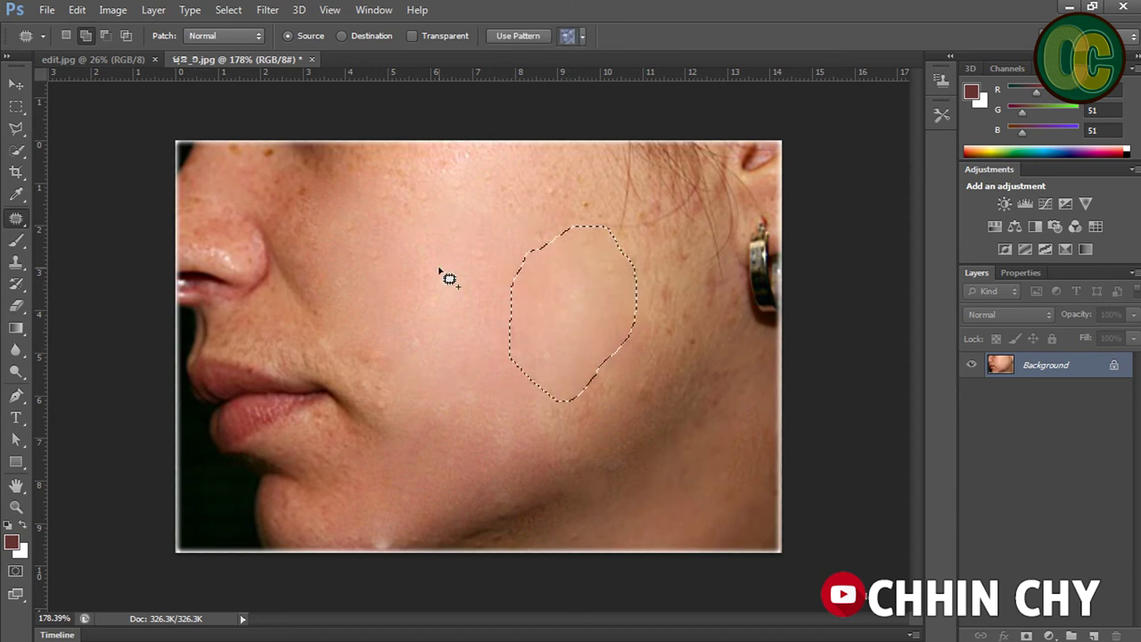
key("ctrl+d")
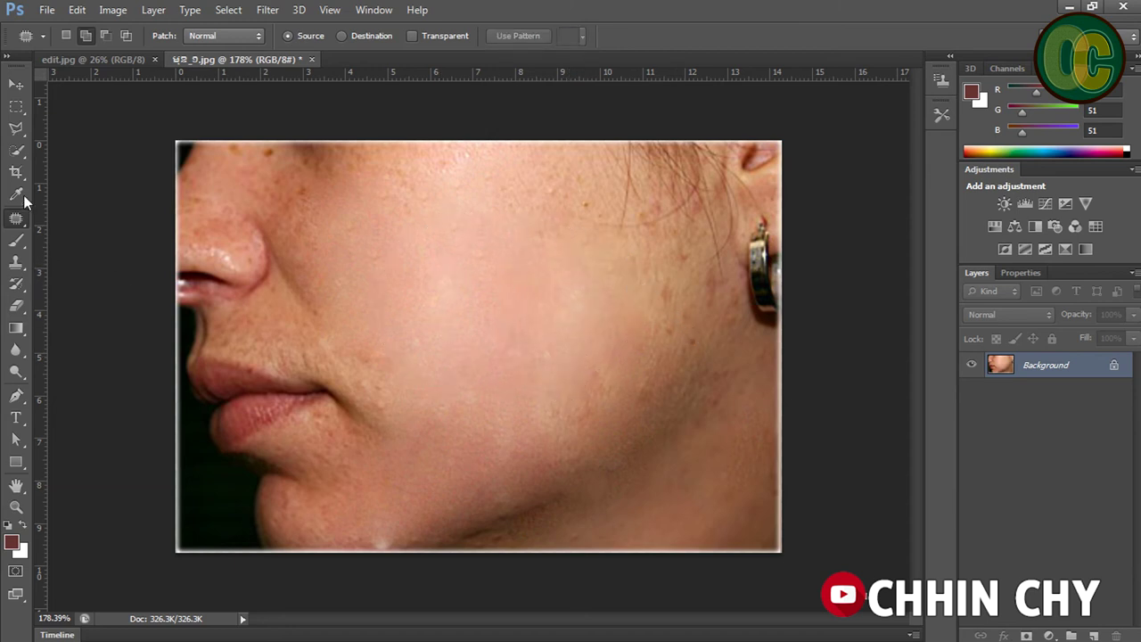
right_click(14, 219)
- Return to the Spot Healing Brush and heal blemishes near the ear and on the outer cheek
left_click(99, 215)
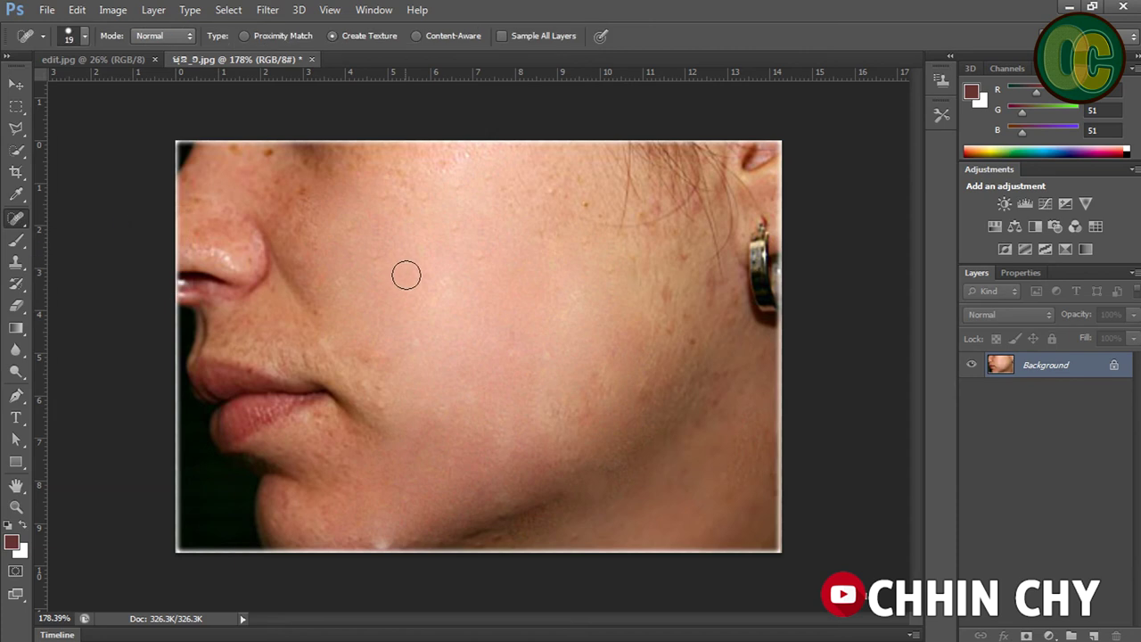
scroll(401, 272, "up", 2)
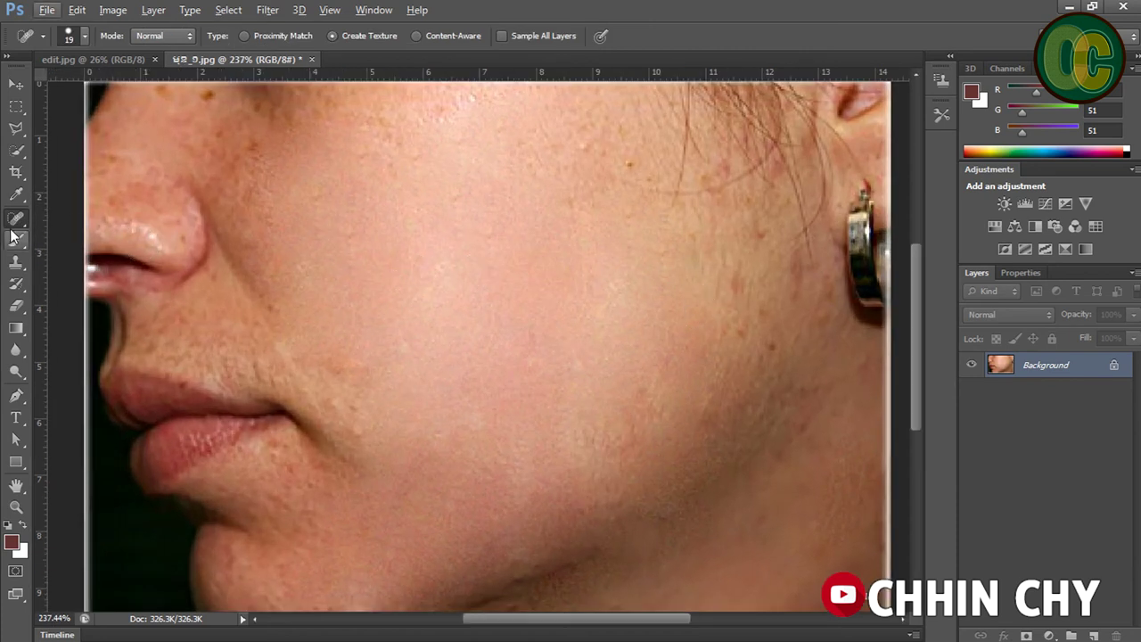
right_click(14, 220)
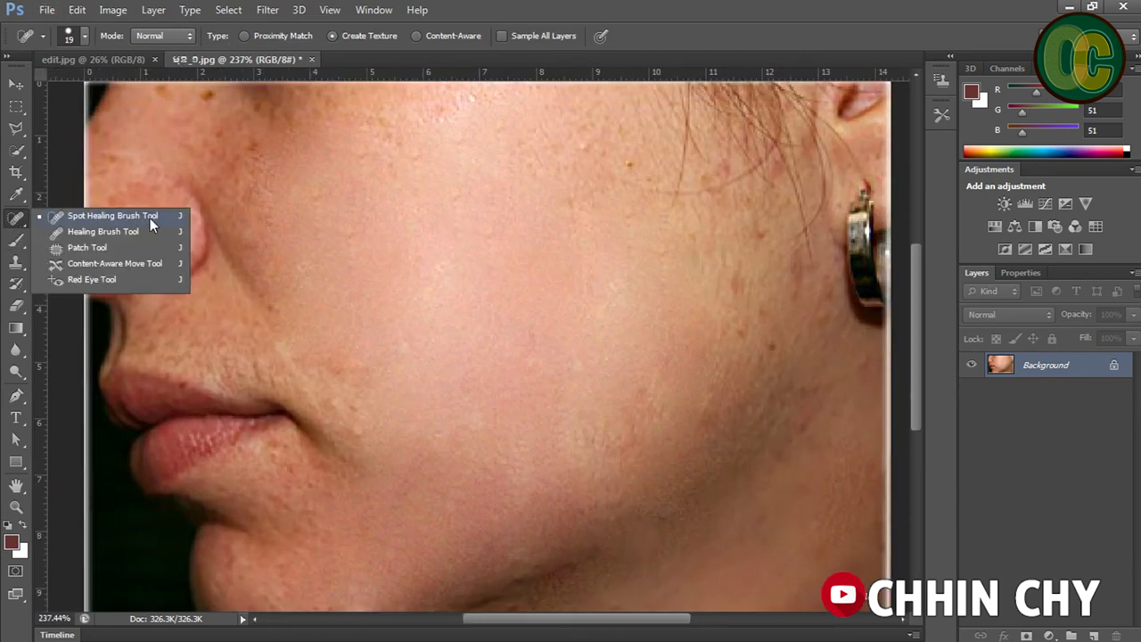
left_click(443, 237)
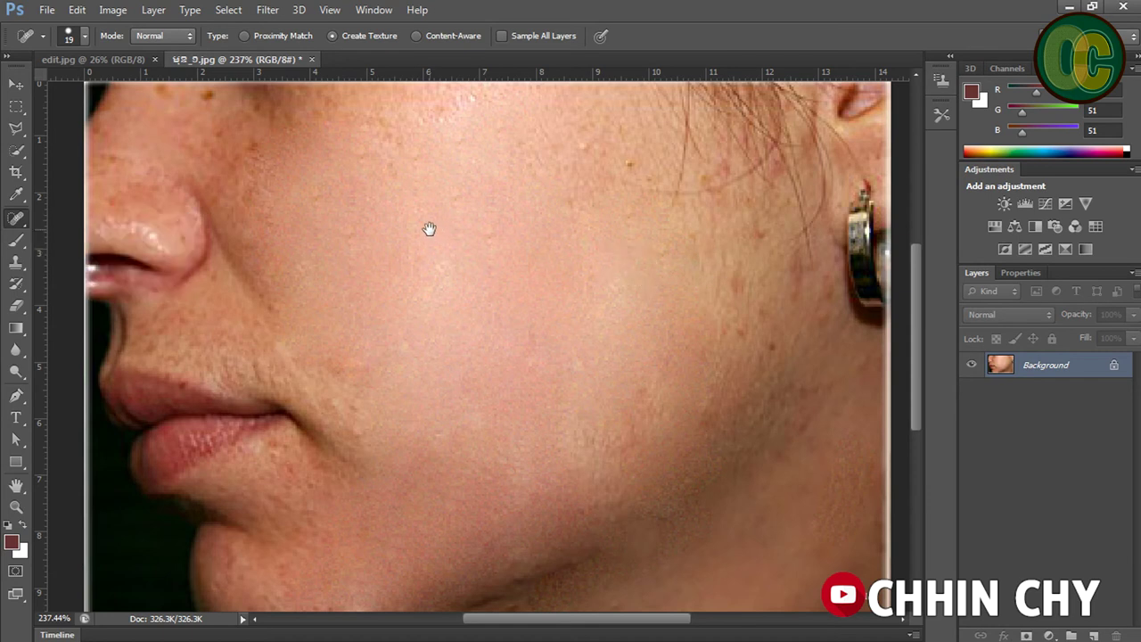
left_click_drag(428, 229, 501, 339)
mouse_move(550, 227)
left_mouse_down()
mouse_move(450, 230)
mouse_move(476, 224)
mouse_move(491, 257)
mouse_move(508, 261)
mouse_move(444, 307)
left_mouse_up()
left_click_drag(616, 223, 616, 287)
left_click_drag(666, 230, 676, 300)
- Heal the red spots near the ear and beside the earring
mouse_move(700, 250)
left_mouse_down()
mouse_move(727, 330)
mouse_move(582, 309)
left_mouse_up()
left_click_drag(599, 270, 630, 349)
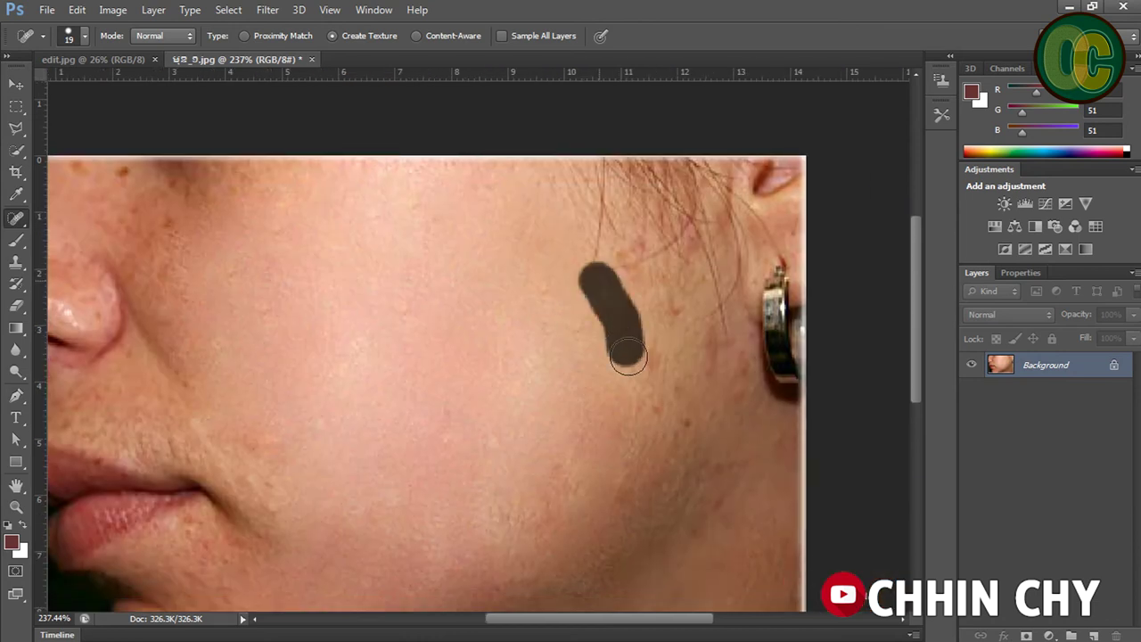
left_click_drag(629, 245, 692, 366)
left_click_drag(713, 326, 730, 371)
left_click(734, 362)
left_click_drag(723, 442, 680, 360)
left_click_drag(630, 247, 615, 332)
mouse_move(669, 300)
left_mouse_down()
mouse_move(651, 343)
mouse_move(657, 405)
left_mouse_up()
- Heal the last jaw and cheek blemishes and enlarge the brush to 35
left_click(577, 422)
mouse_move(733, 424)
left_mouse_down()
mouse_move(715, 511)
mouse_move(743, 496)
left_mouse_up()
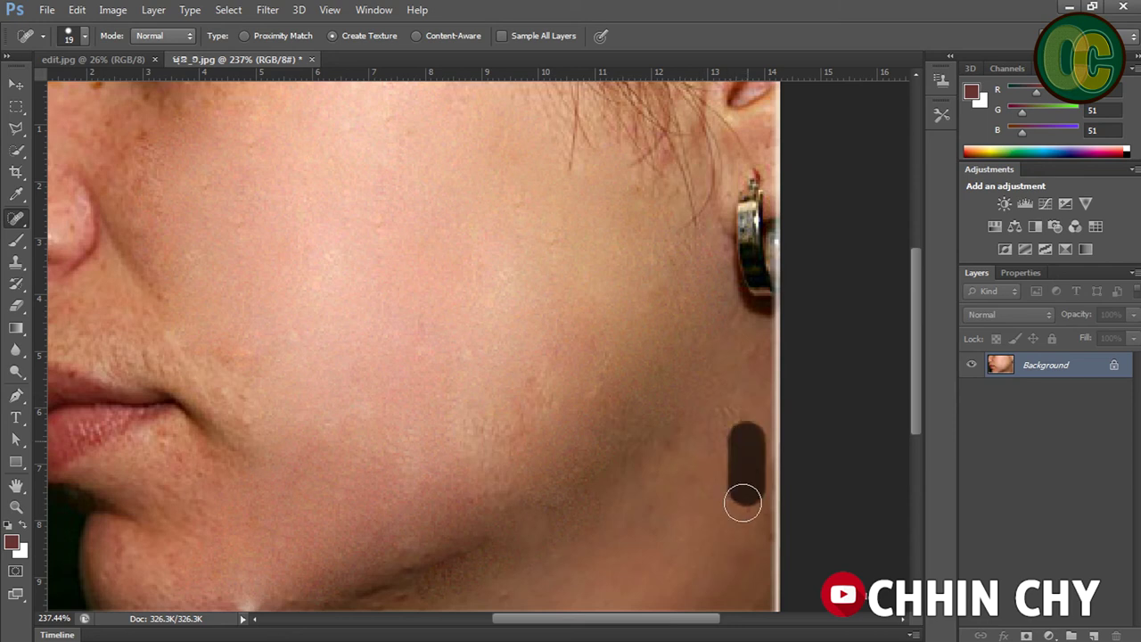
left_click_drag(675, 443, 743, 405)
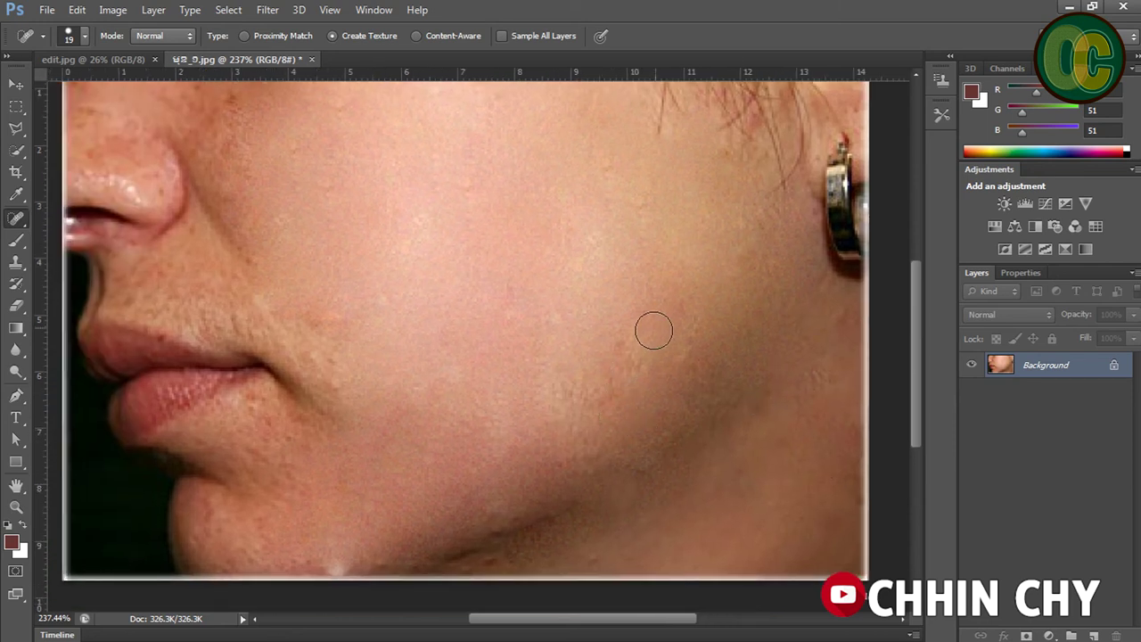
left_click(626, 401)
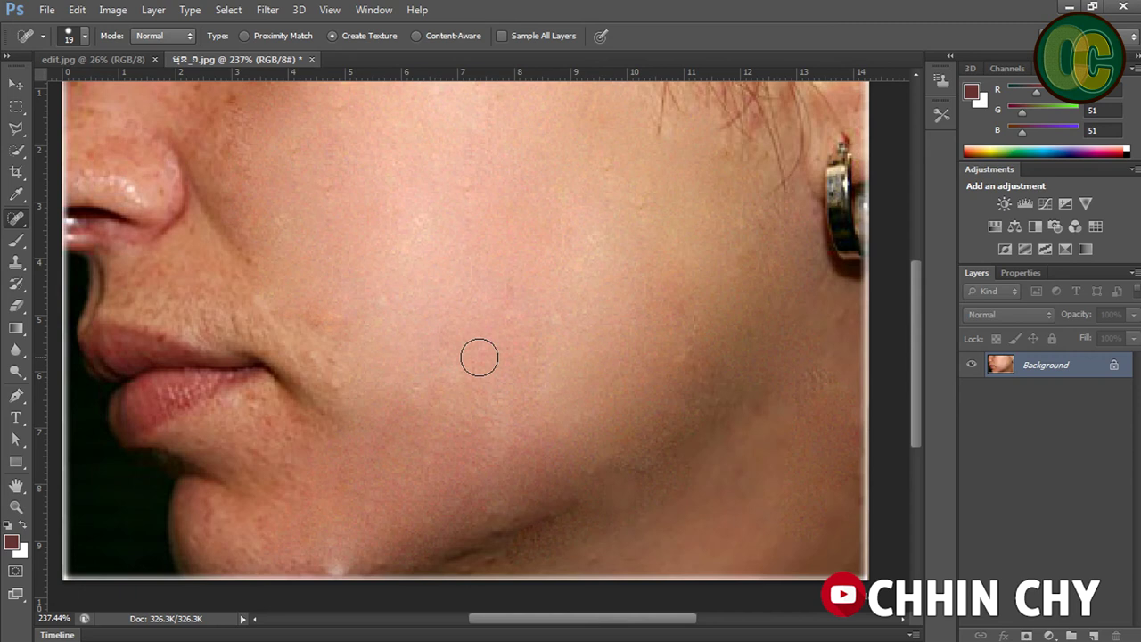
key("]")
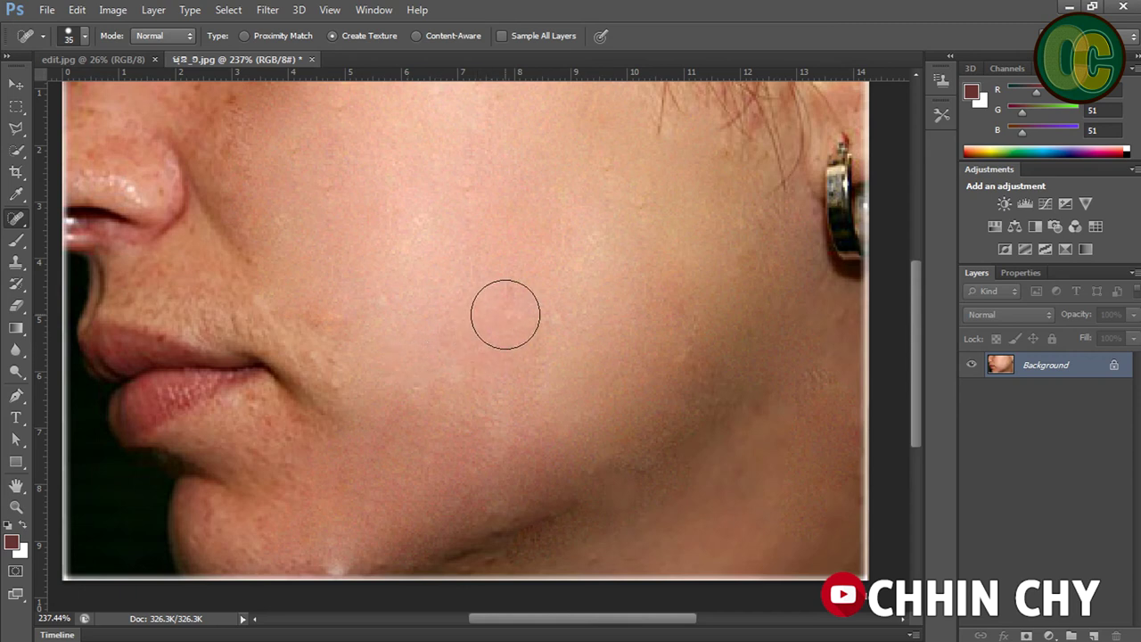
- Heal the blemishes below the lip corner, along its crease and across the chin
left_click_drag(588, 331, 521, 383)
left_click_drag(462, 359, 650, 355)
mouse_move(505, 323)
left_mouse_down()
mouse_move(517, 374)
mouse_move(471, 458)
left_mouse_up()
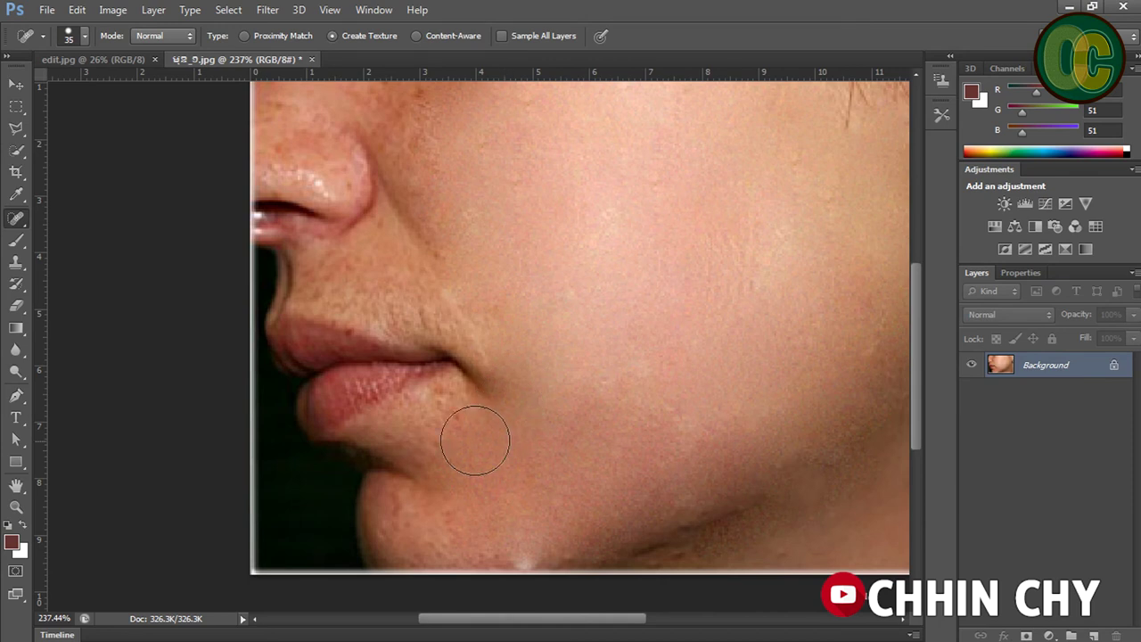
left_click_drag(440, 407, 450, 425)
mouse_move(428, 511)
left_mouse_down()
mouse_move(402, 522)
mouse_move(513, 521)
left_mouse_up()
left_click_drag(516, 429, 557, 515)
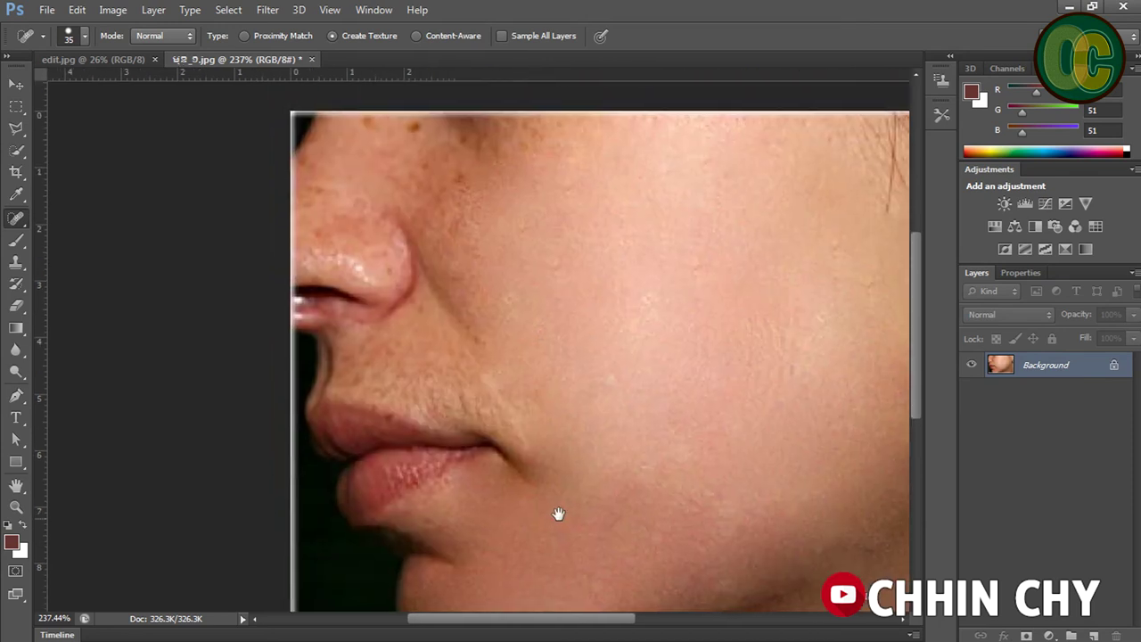
left_click_drag(395, 377, 483, 393)
- Heal patches of cheek beside the nose and up toward the photo's top edge
left_click(471, 326)
left_click_drag(487, 289, 535, 369)
mouse_move(485, 274)
left_mouse_down()
mouse_move(508, 328)
mouse_move(498, 360)
left_mouse_up()
left_click_drag(515, 290, 573, 397)
left_click_drag(629, 331, 550, 339)
left_click_drag(565, 416, 542, 502)
left_click_drag(629, 430, 592, 510)
left_click_drag(713, 352, 588, 366)
left_click_drag(733, 334, 682, 329)
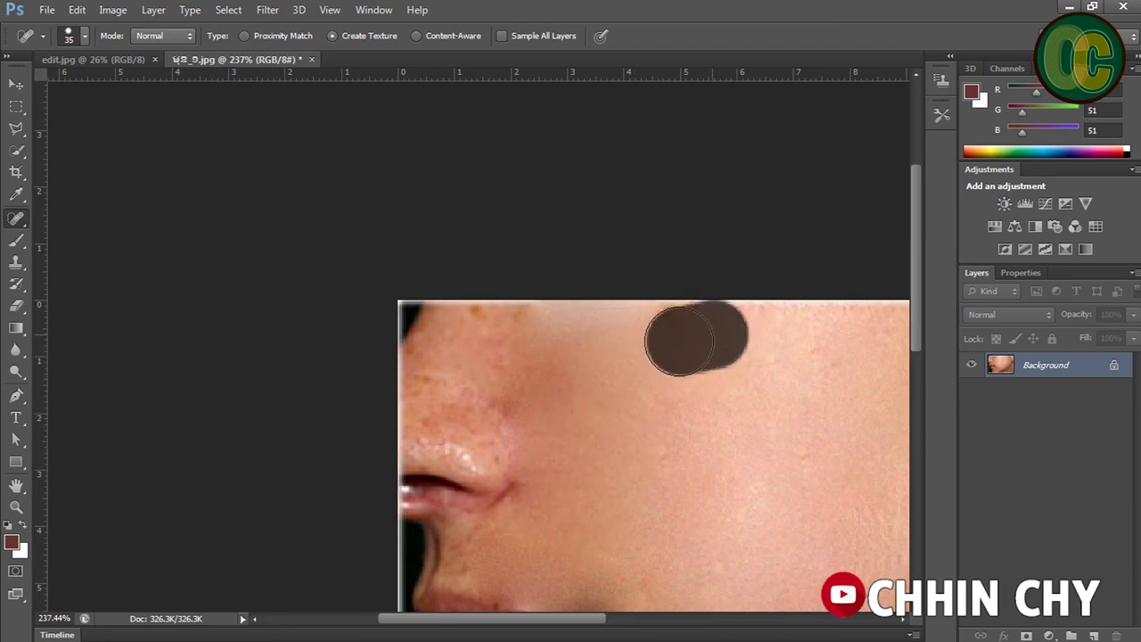
- Re-heal the spots on the nose's left side, undoing one unwanted stroke
left_click_drag(491, 332, 456, 395)
mouse_move(424, 354)
left_mouse_down()
mouse_move(432, 421)
mouse_move(481, 428)
left_mouse_up()
key("ctrl+z")
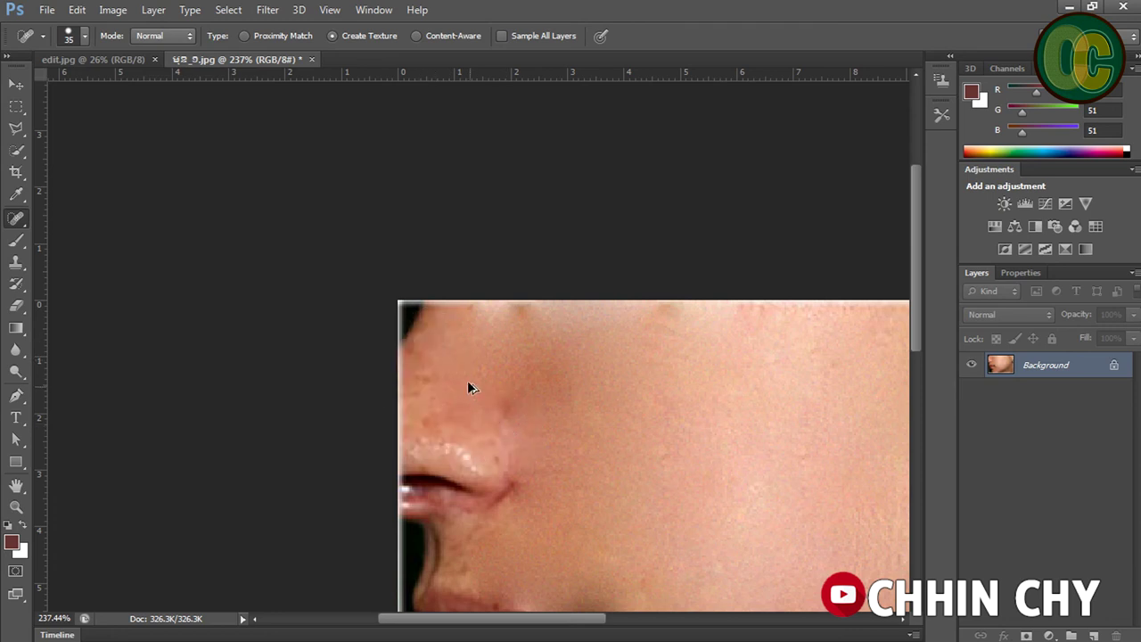
left_click(446, 376)
left_click(495, 435)
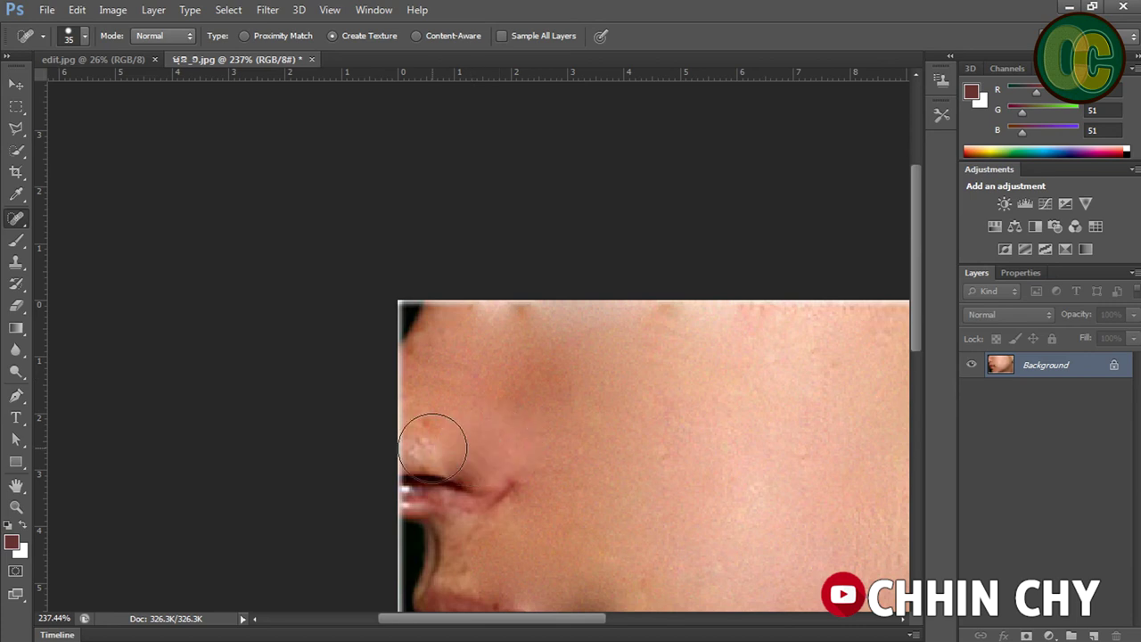
scroll(647, 459, "down", 1)
scroll(606, 463, "down", 3)
- Zoom in and heal the remaining spots and strips on the right cheek
key("ctrl+plus")
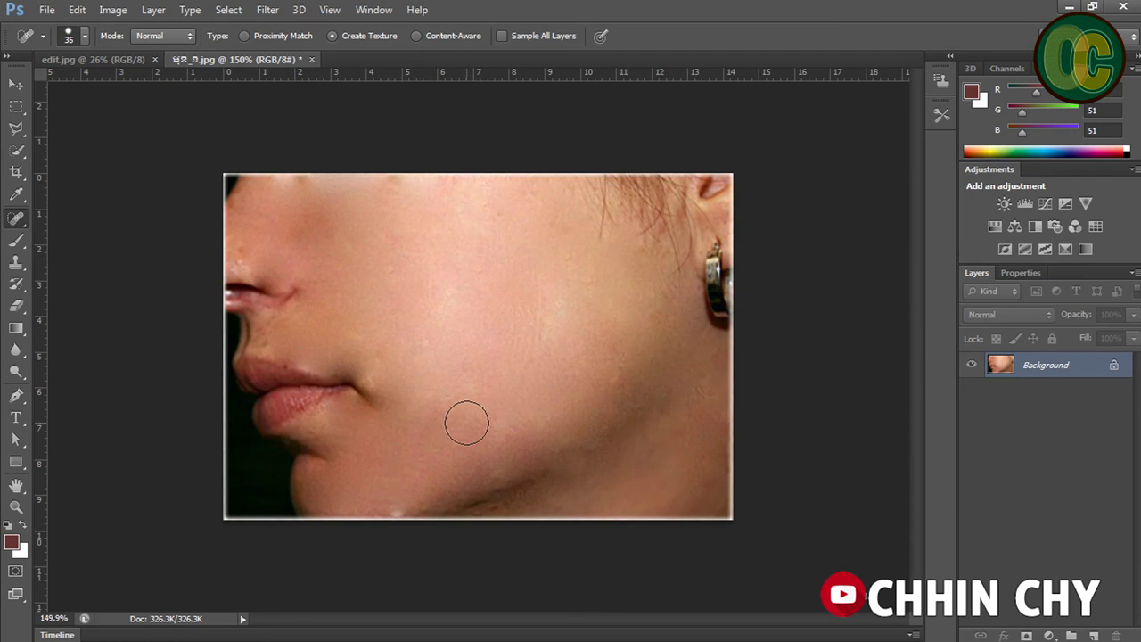
key("ctrl+plus")
left_click(567, 310)
left_click(508, 438)
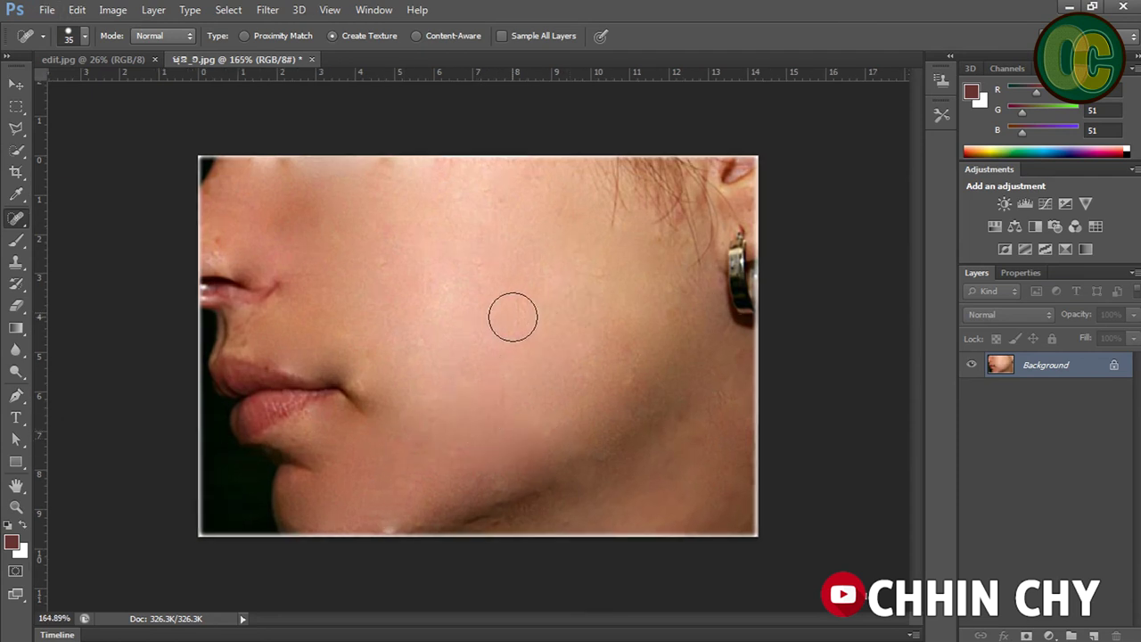
left_click_drag(613, 278, 613, 344)
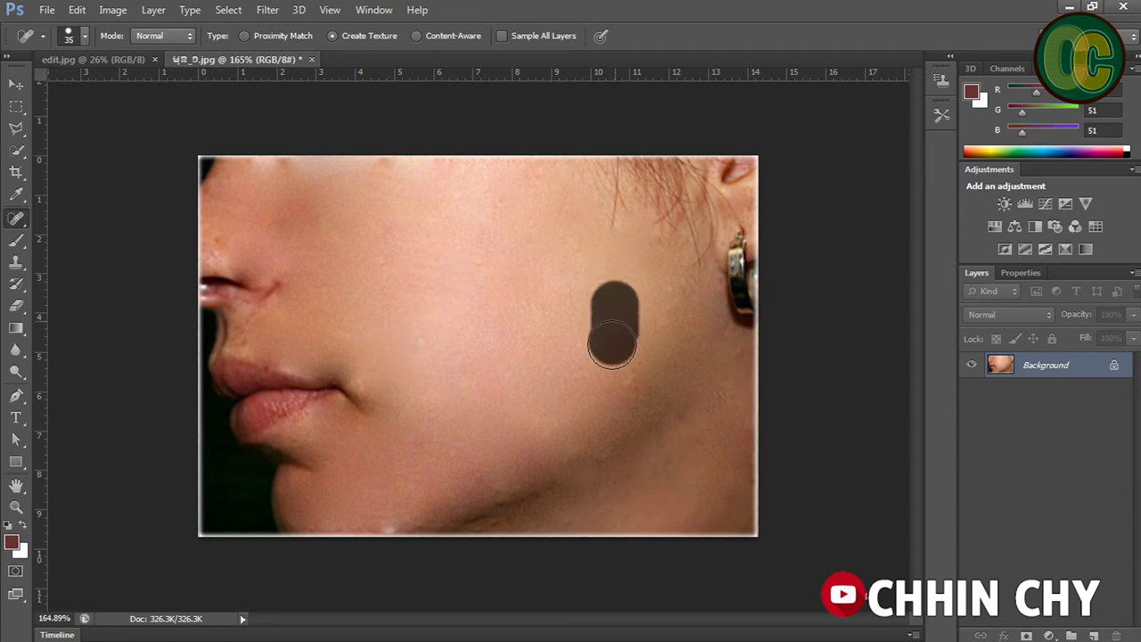
left_click_drag(650, 383, 632, 404)
scroll(484, 354, "up", 3)
scroll(484, 354, "down", 2)
scroll(484, 354, "down", 3)
scroll(484, 354, "up", 2)
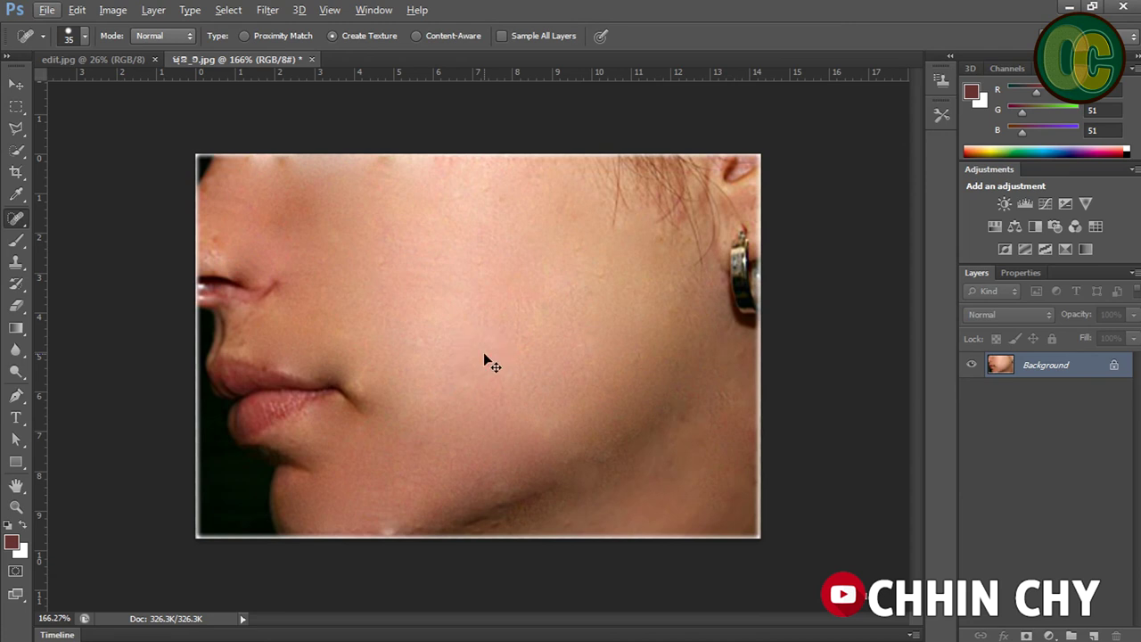
- Lift the RGB curve midtones (input 99 to output 126), then heal a bottom-right spot
key("ctrl+m")
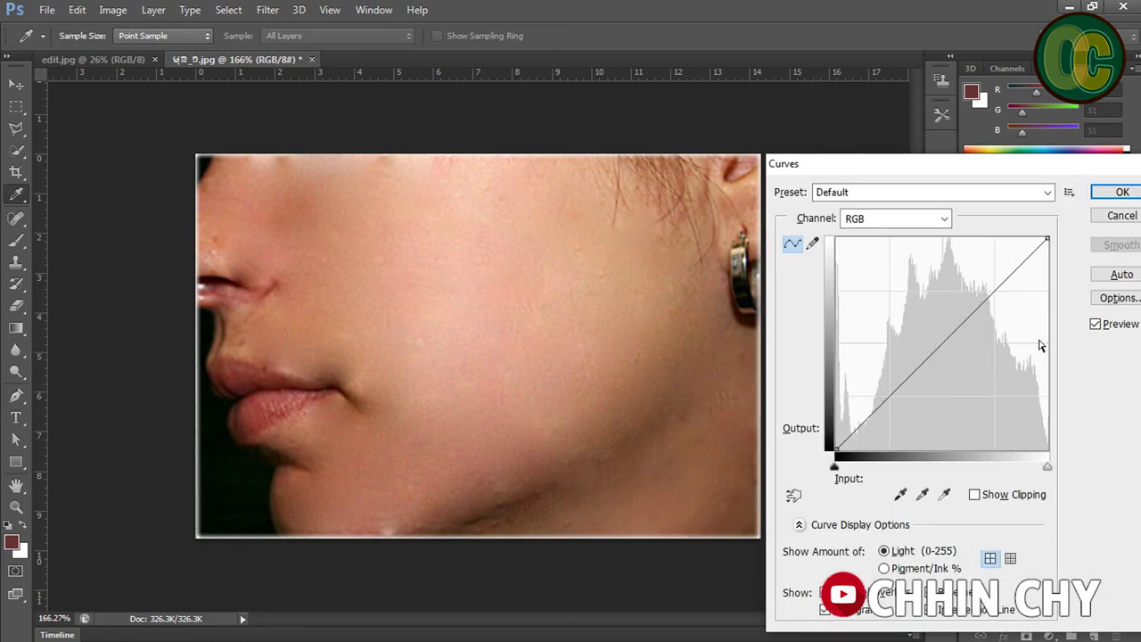
left_click_drag(932, 352, 914, 344)
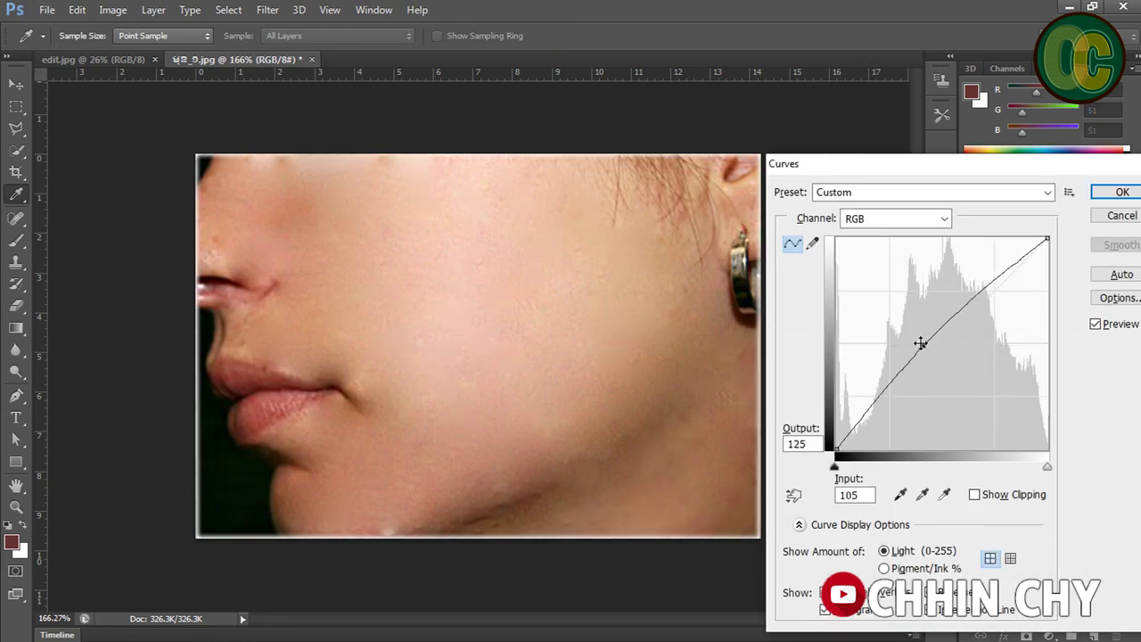
left_click_drag(913, 344, 916, 343)
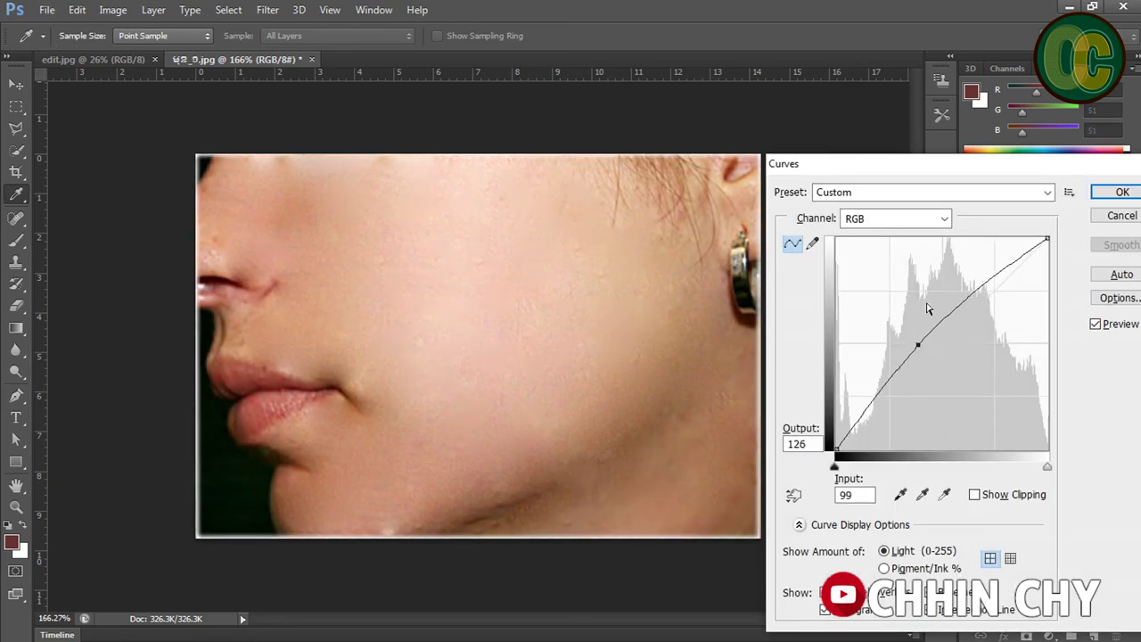
left_click(1119, 192)
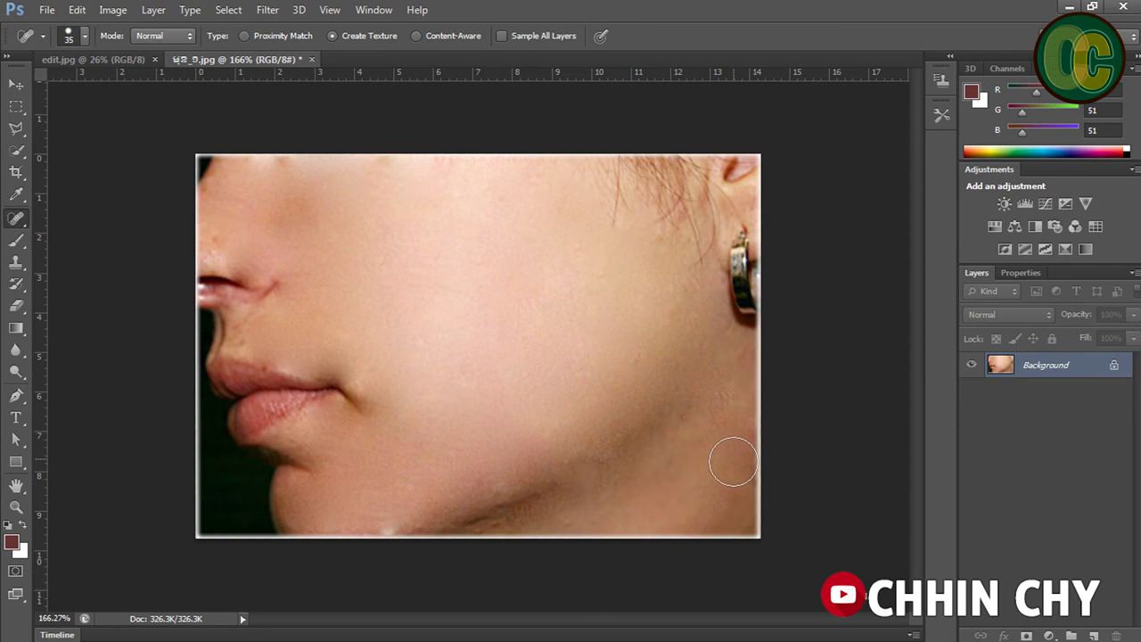
left_click(720, 515)
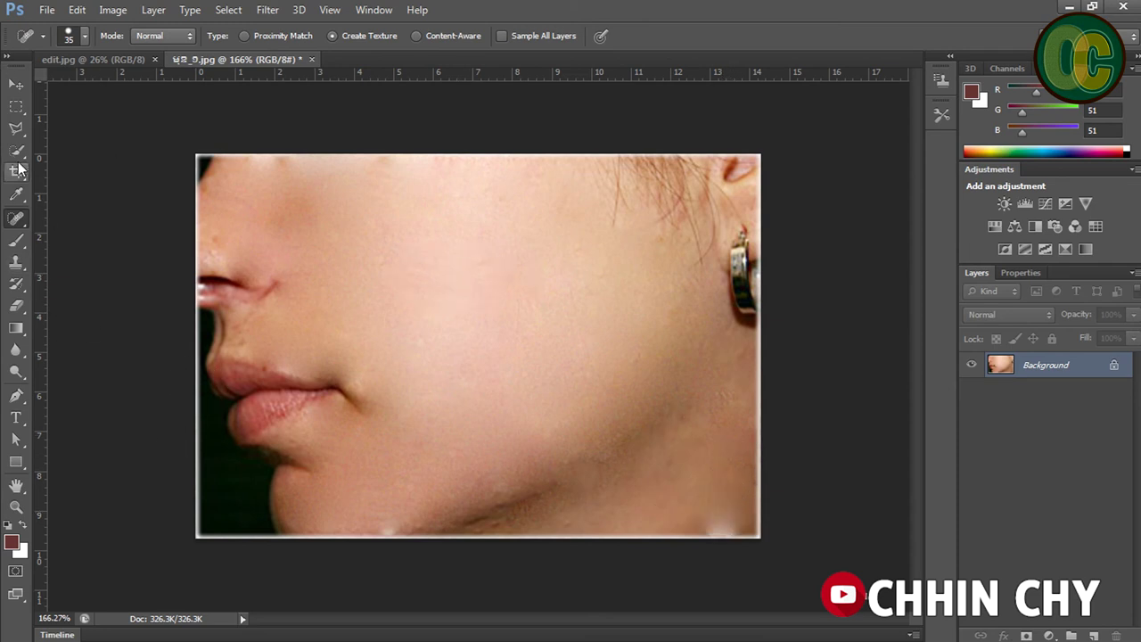
- Crop the photo by pulling the left, bottom, right and top edges slightly inward
left_click_drag(19, 178, 48, 176)
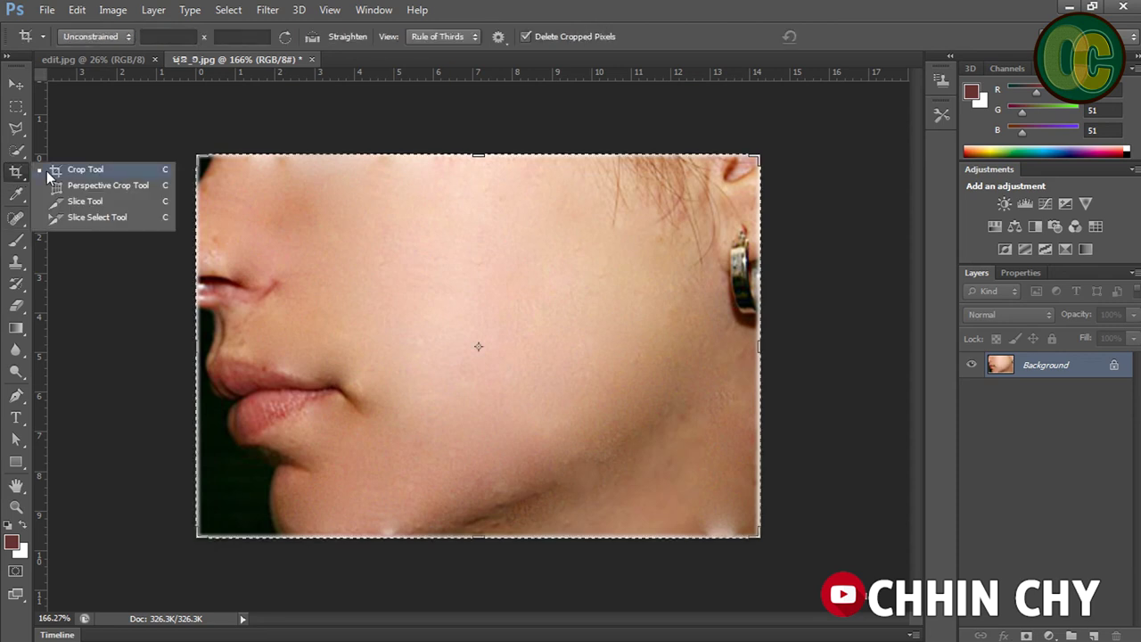
left_click(89, 175)
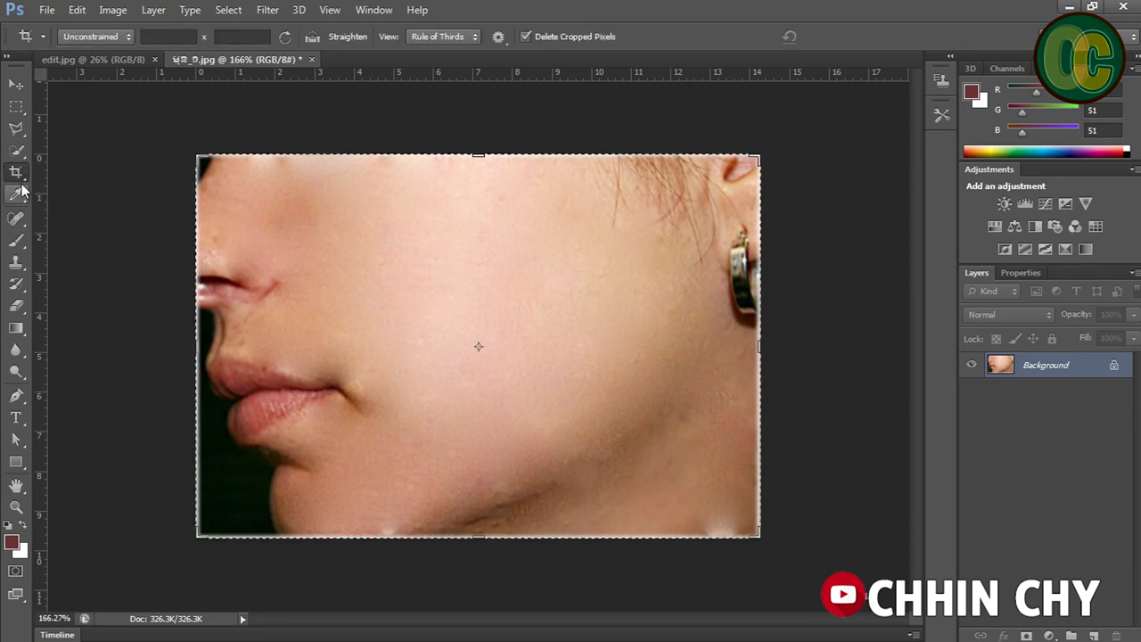
left_click(18, 178)
left_click(108, 170)
left_click_drag(196, 350, 201, 346)
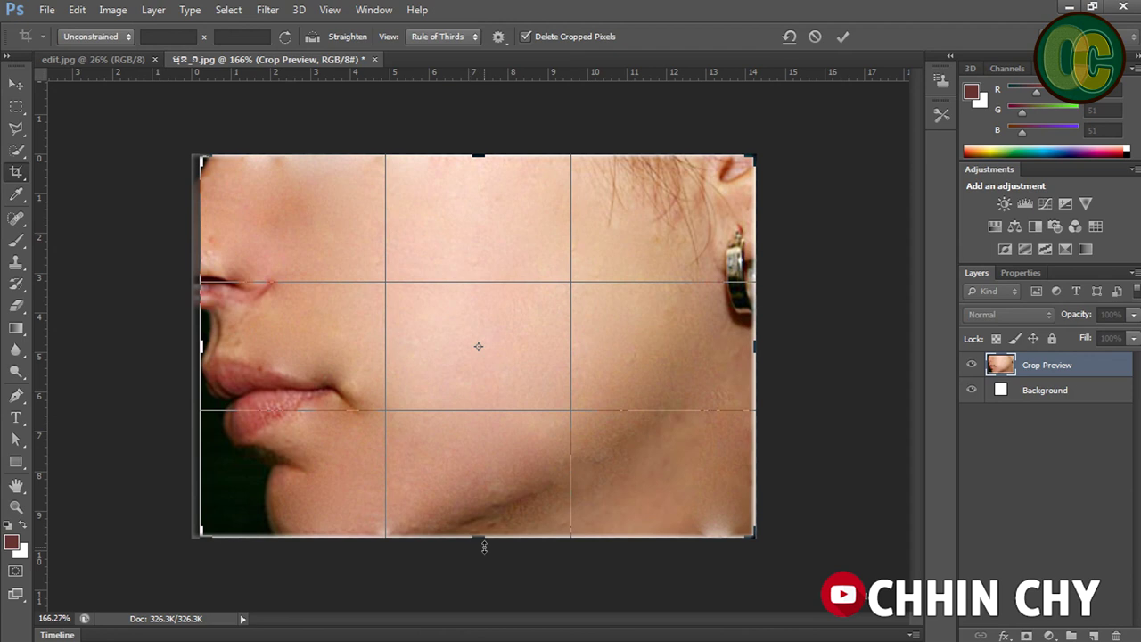
left_click_drag(482, 542, 478, 532)
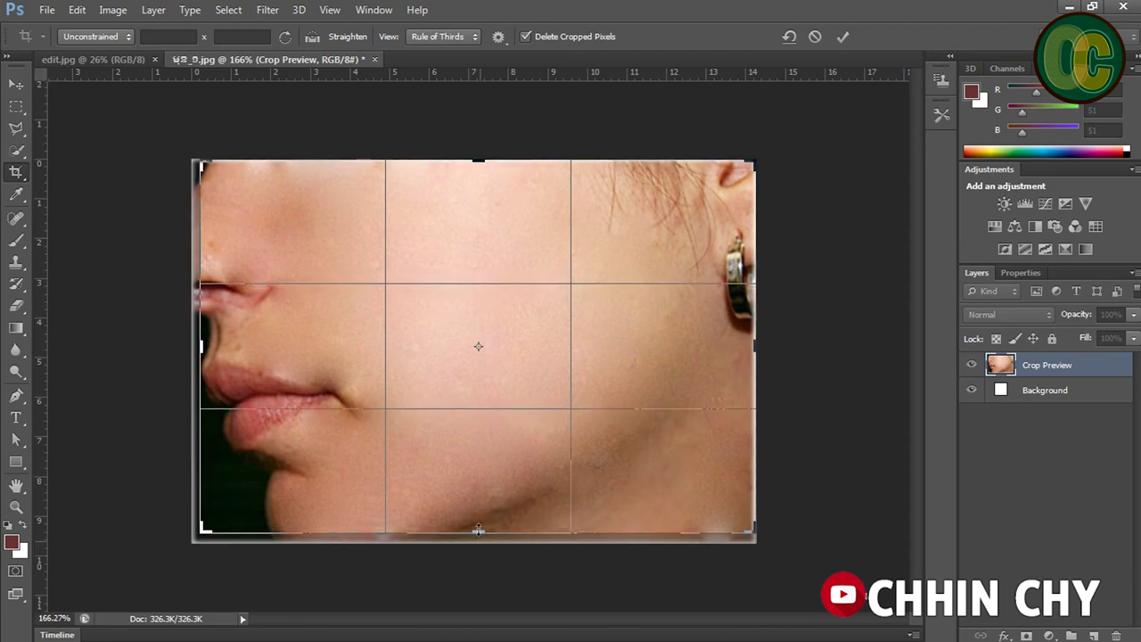
left_click_drag(755, 351, 758, 349)
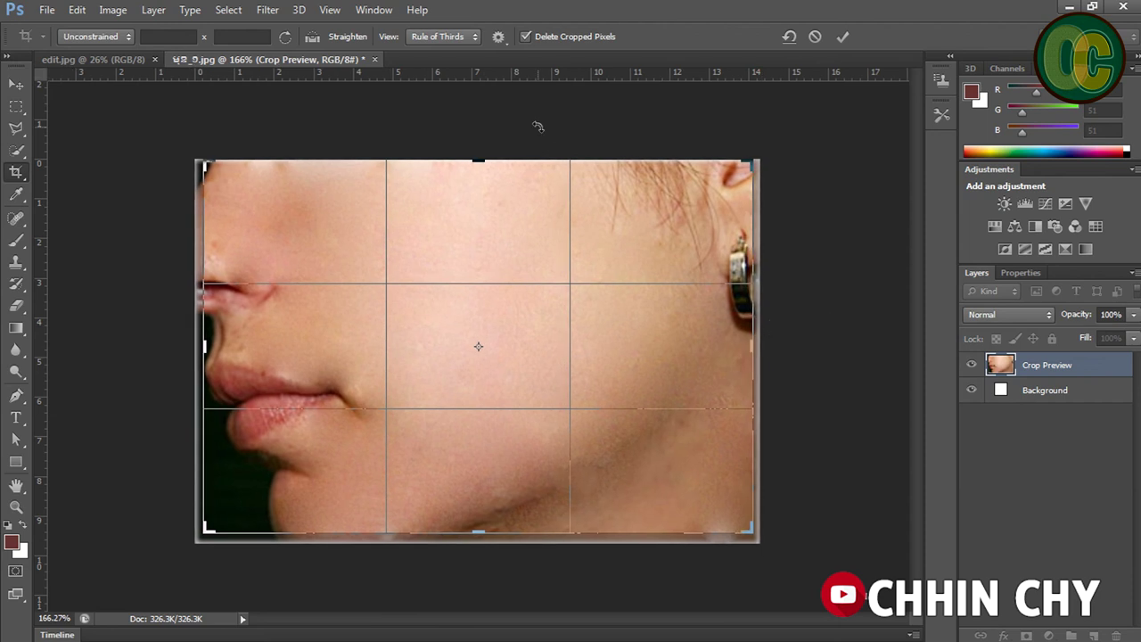
left_click_drag(479, 159, 481, 170)
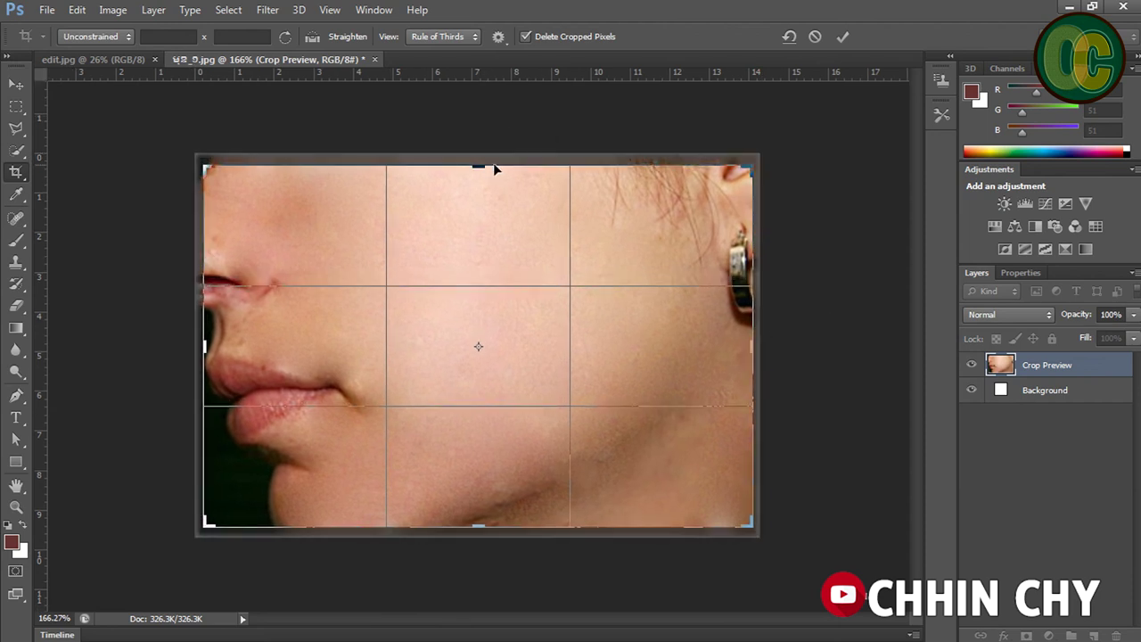
key("Return")
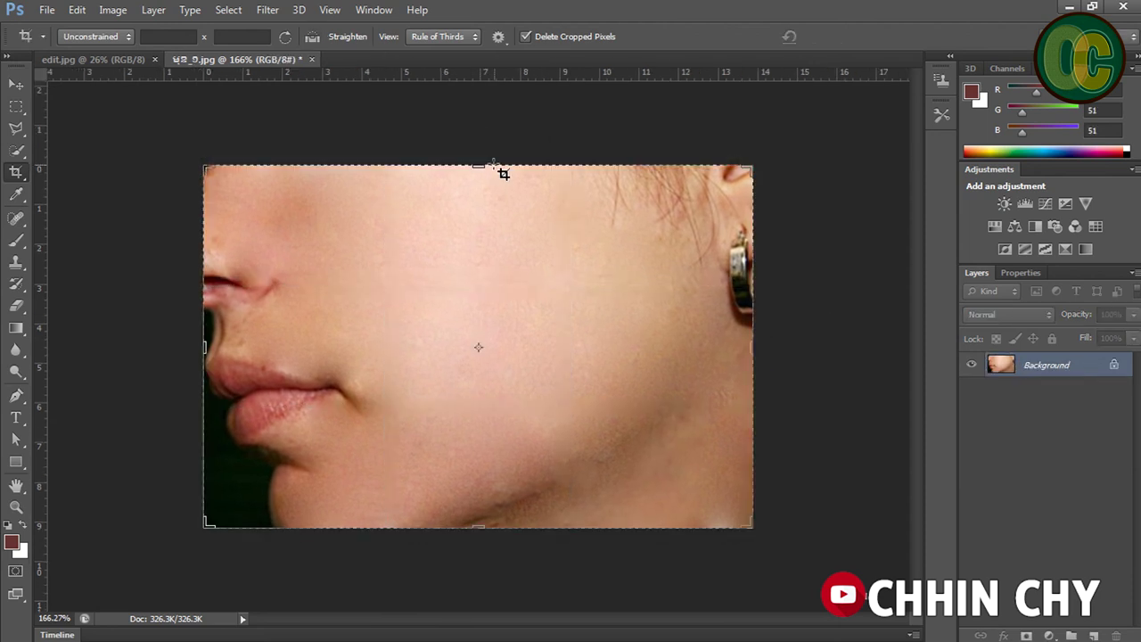
left_click(15, 85)
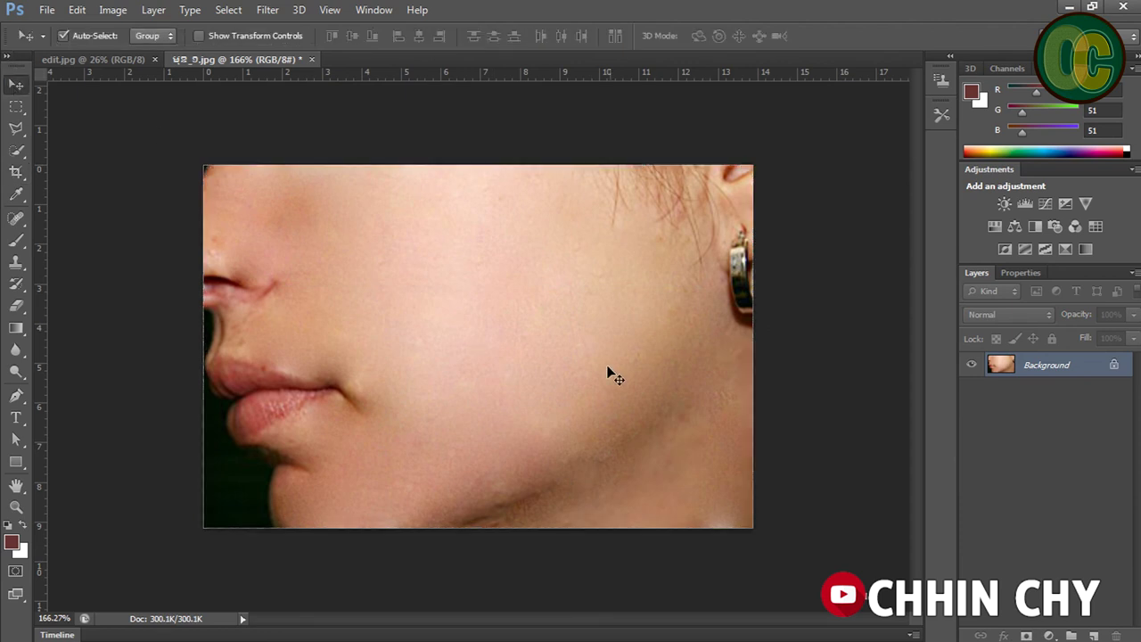
- Check the Before/After in edit.jpg, return to the working photo and open Filter
left_click(126, 58)
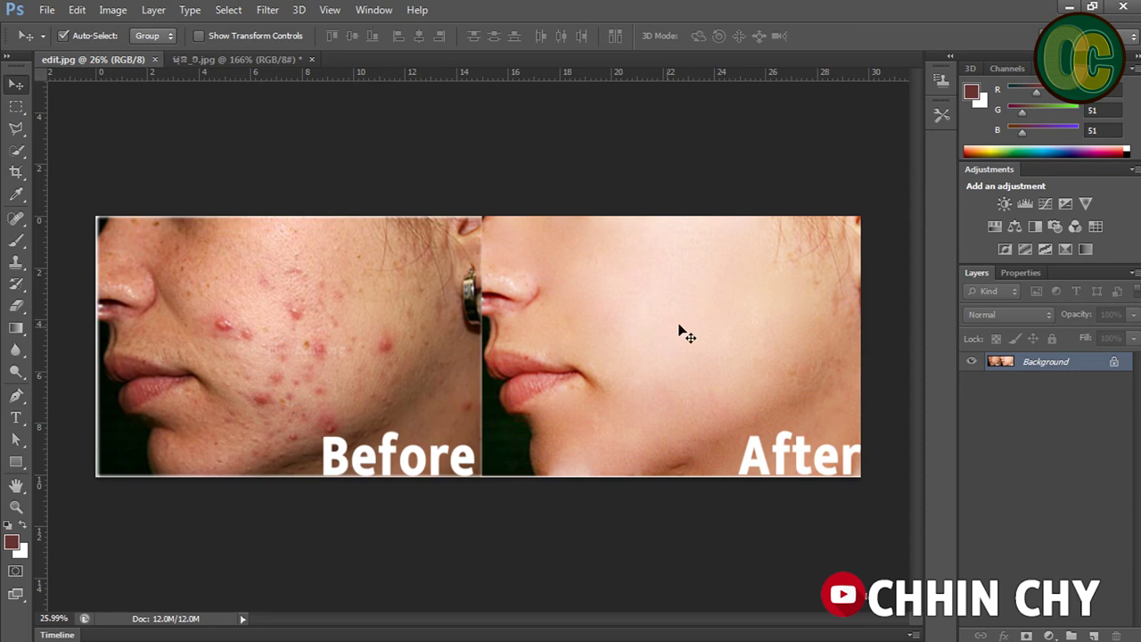
left_click(235, 60)
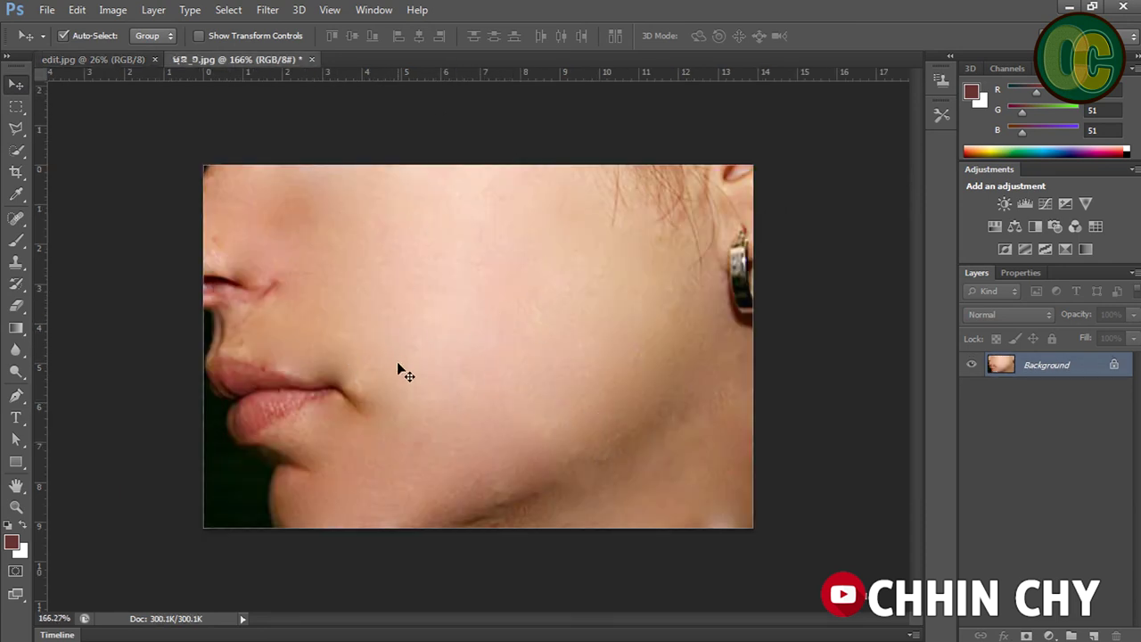
left_click(267, 10)
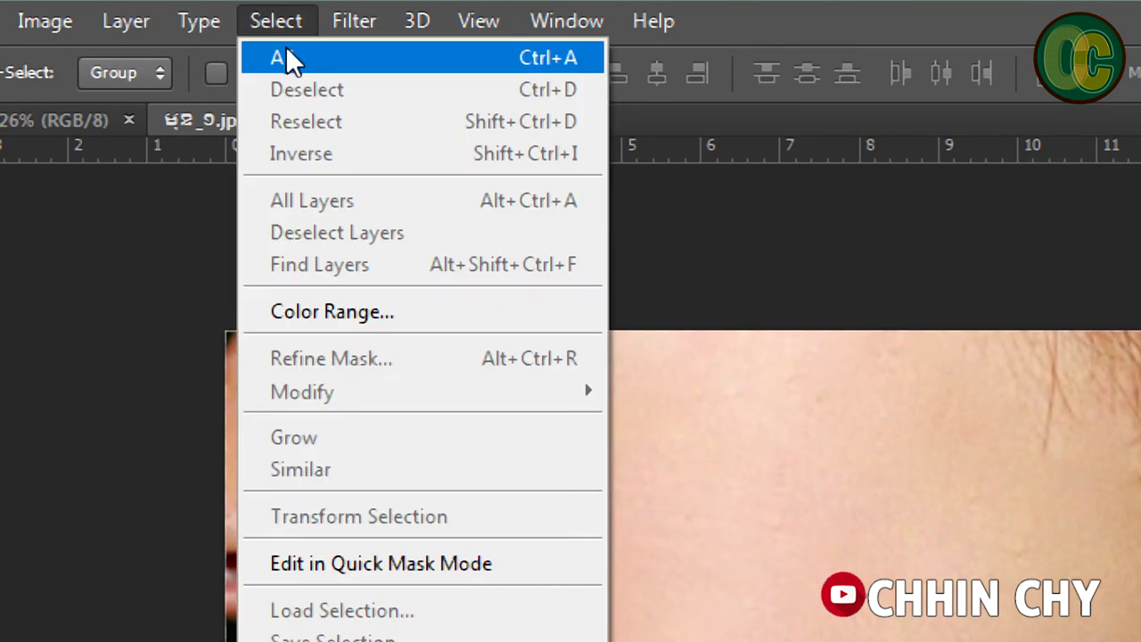
mouse_move(508, 142)
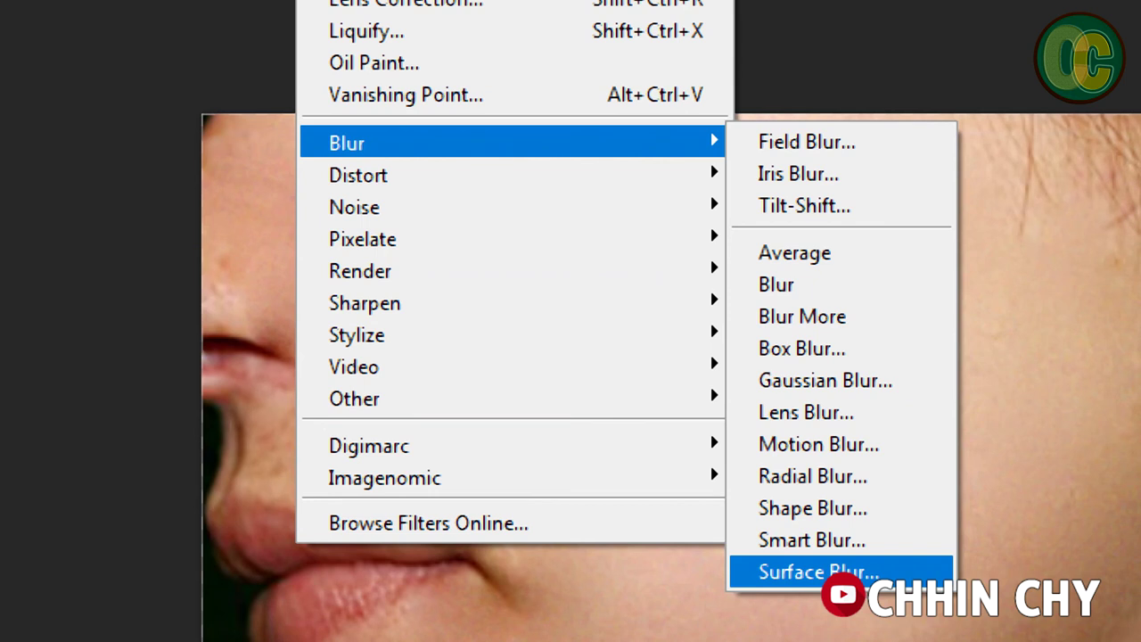
- Apply Surface Blur at radius 9 pixels and threshold 2 levels to soften the skin
left_click(816, 571)
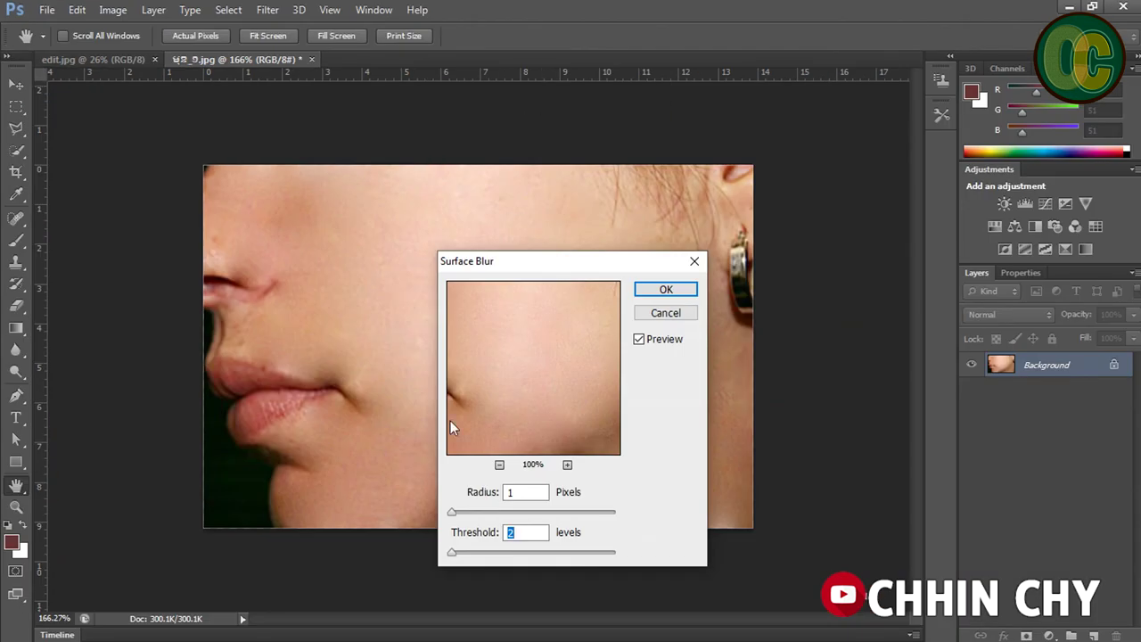
left_click_drag(456, 512, 467, 515)
left_click(666, 288)
key("v")
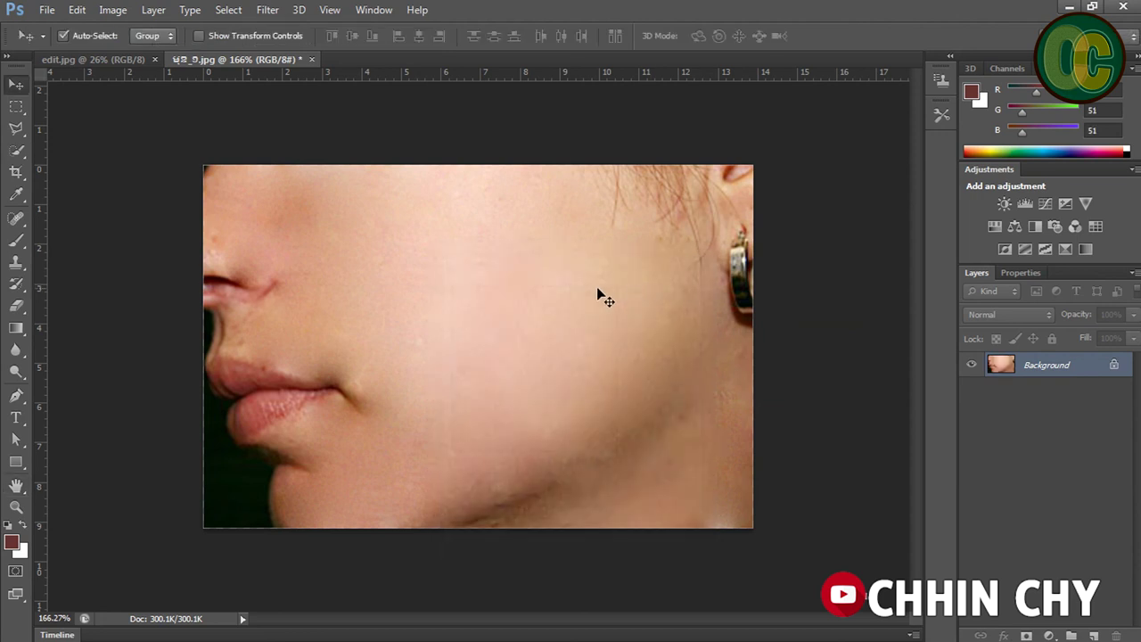